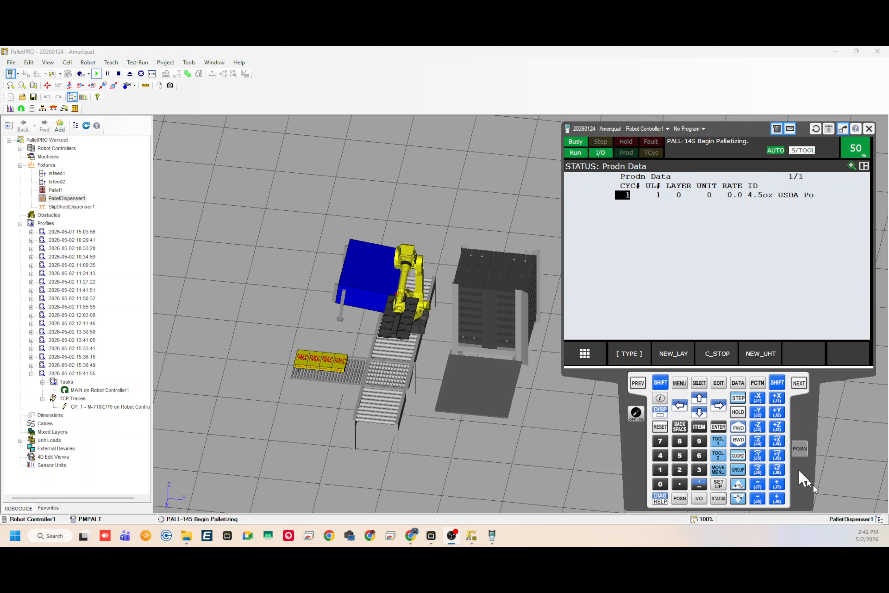
Step: Display the robot controller's digital input signal list on the teach pendant
{"action": "left_click", "coordinate": [701, 499]}
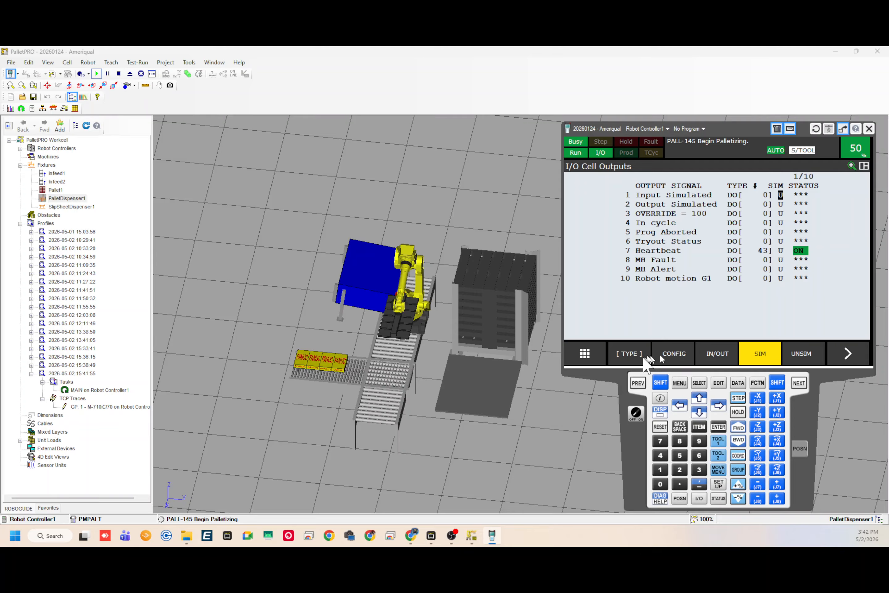
{"action": "left_click", "coordinate": [628, 355]}
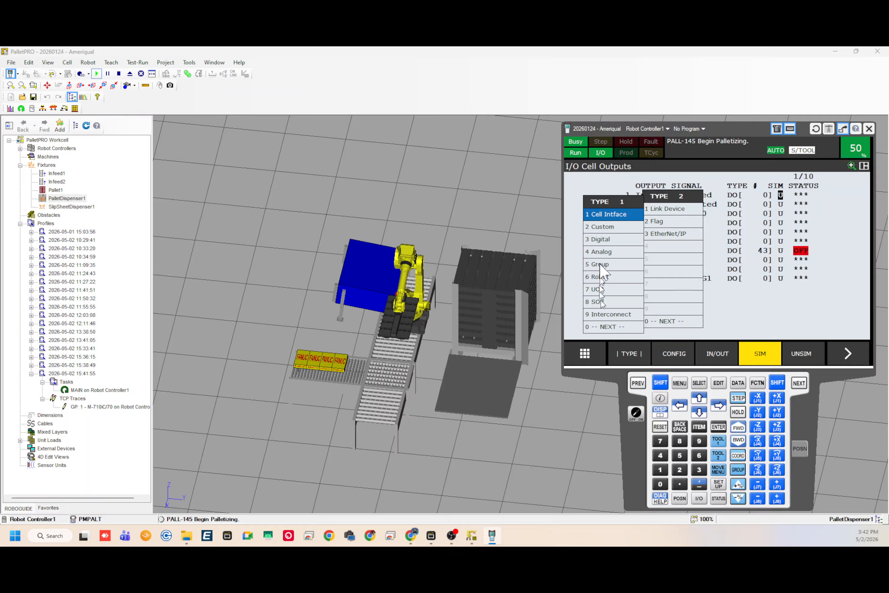
{"action": "left_click", "coordinate": [601, 240]}
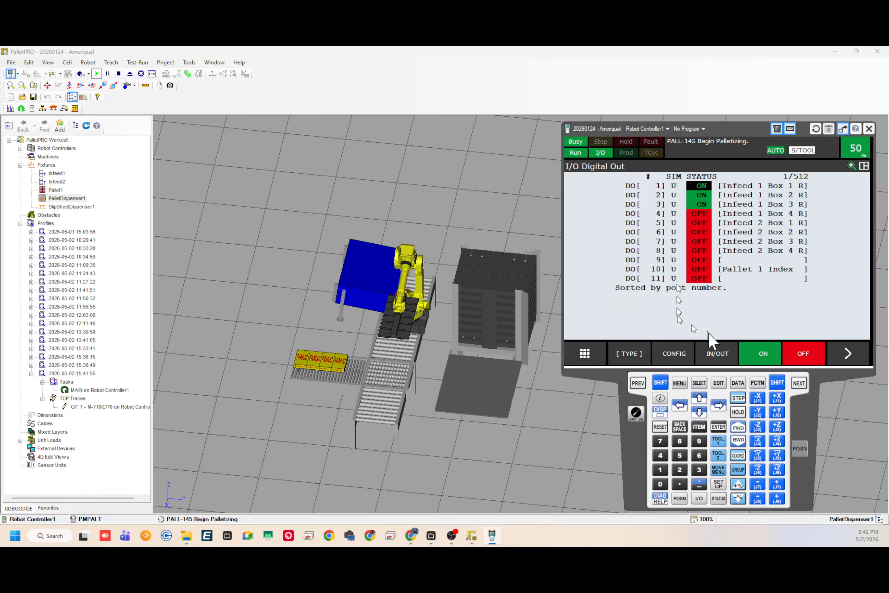
{"action": "left_click", "coordinate": [711, 356]}
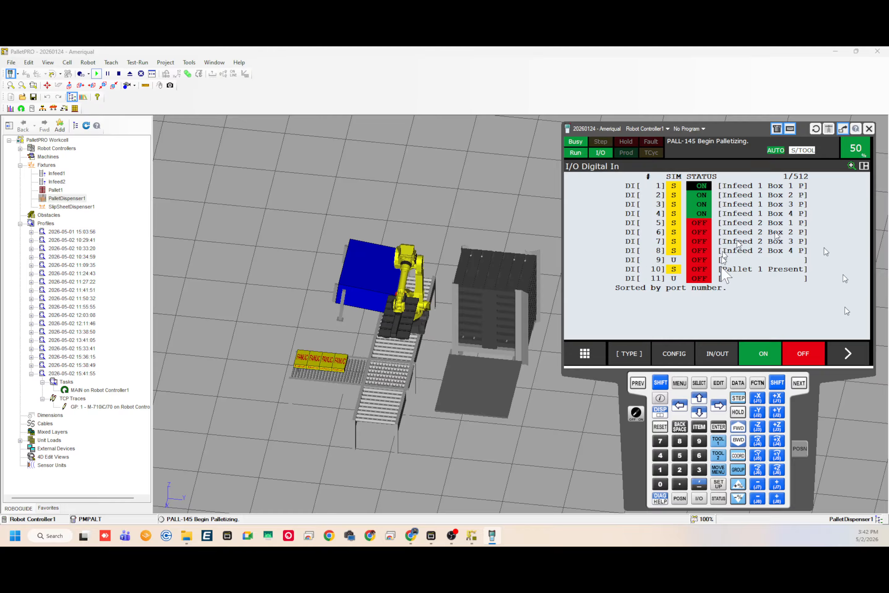
Step: Turn on the simulated Vac Switch digital input DI[12]
{"action": "left_click", "coordinate": [648, 260]}
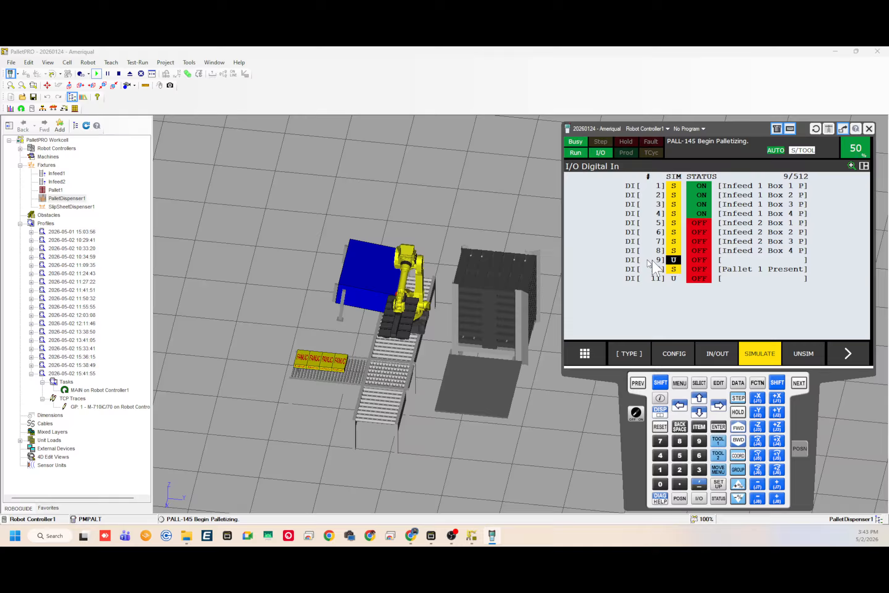
{"action": "left_click", "coordinate": [655, 269]}
{"action": "key", "text": "Down"}
{"action": "key", "text": "Down"}
{"action": "key", "text": "Down"}
{"action": "key", "text": "Down"}
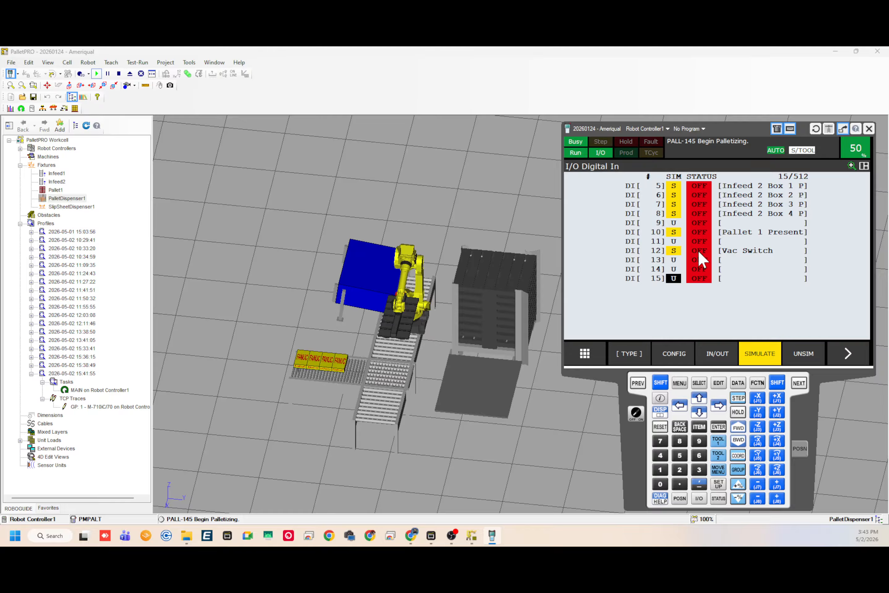
{"action": "left_click", "coordinate": [699, 252]}
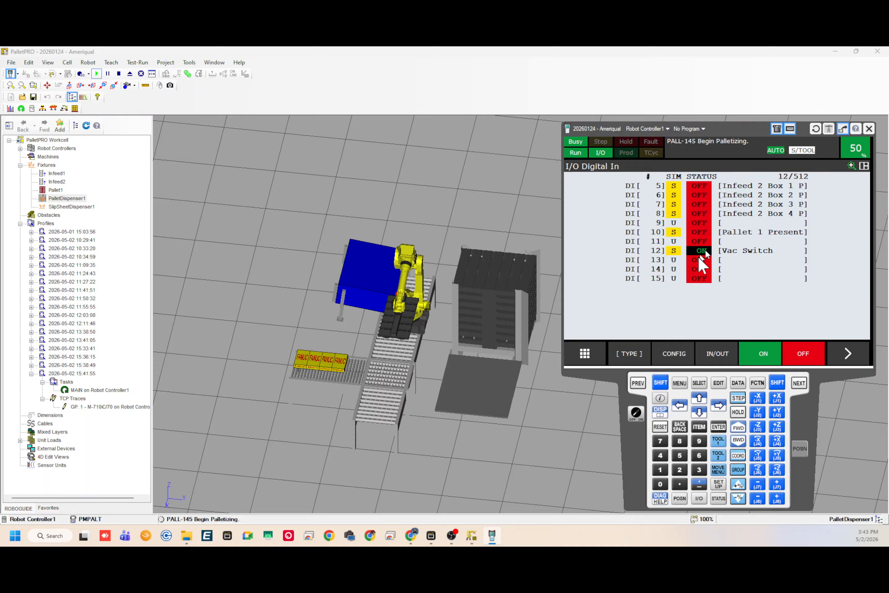
Step: Set the pallet bin, slip bin and OKtoEnterPallet digital inputs, DI[21], DI[22] and DI[24], to simulated
{"action": "scroll", "coordinate": [710, 268], "scroll_direction": "down", "scroll_amount": 1}
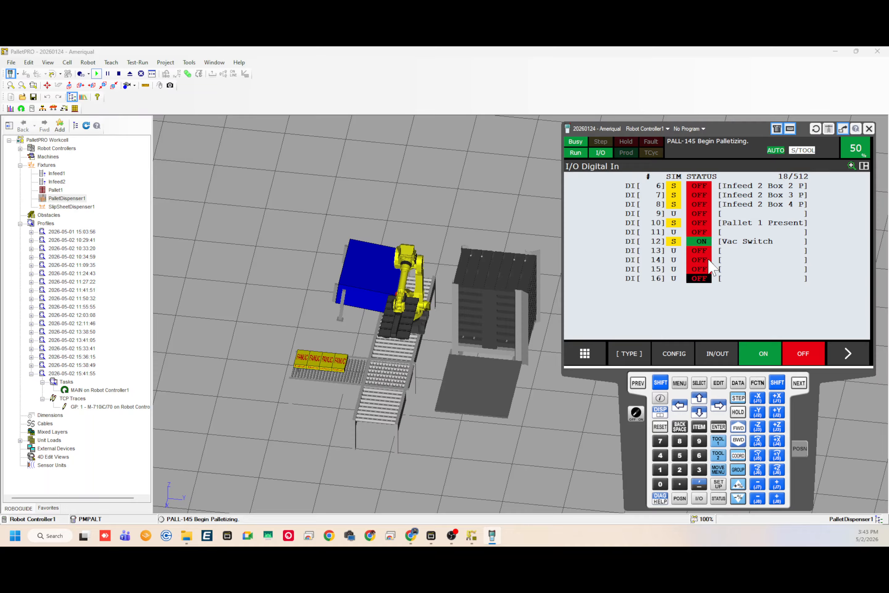
{"action": "scroll", "coordinate": [709, 268], "scroll_direction": "down", "scroll_amount": 2}
{"action": "scroll", "coordinate": [709, 261], "scroll_direction": "down", "scroll_amount": 4}
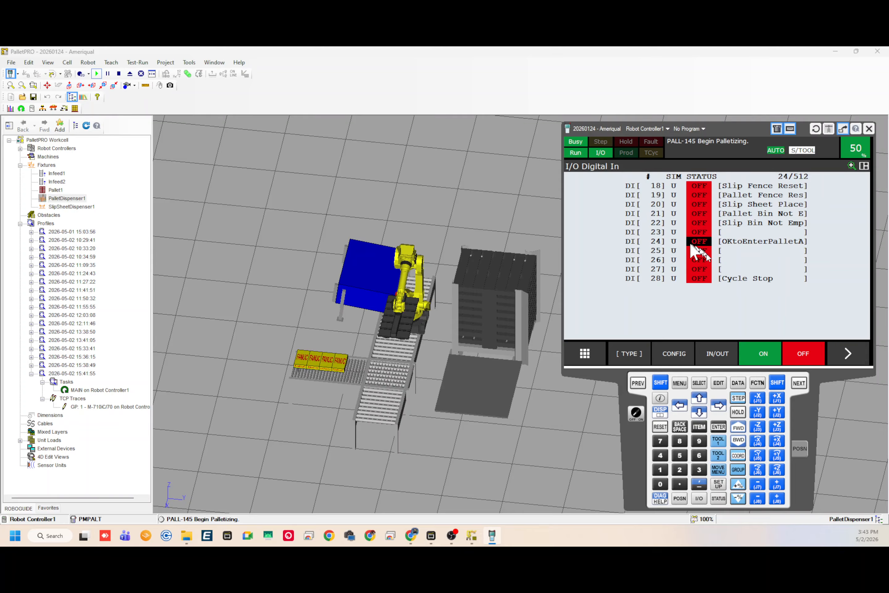
{"action": "left_click", "coordinate": [673, 242]}
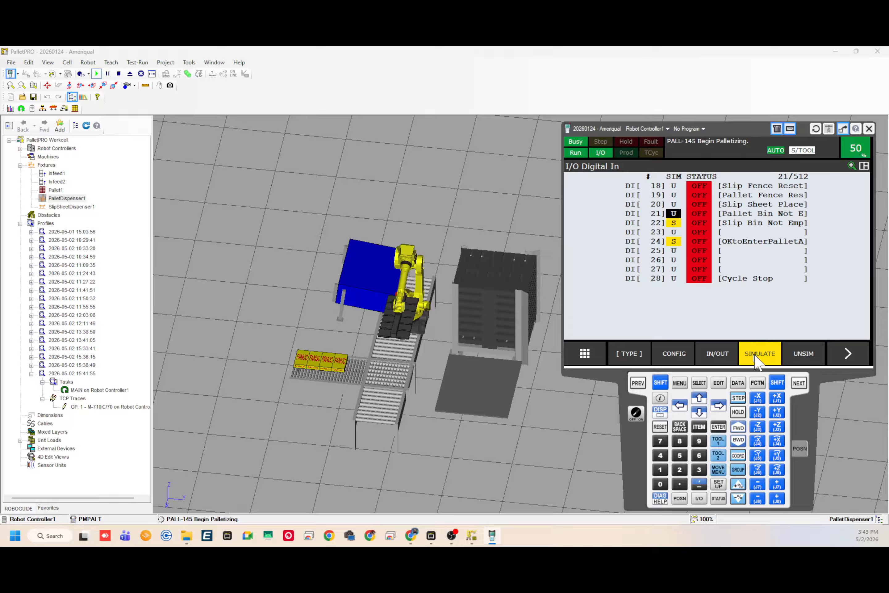
Step: Turn on the simulated inputs DI[21], DI[22] and DI[24] so the robot can retrieve a pallet
{"action": "left_click", "coordinate": [693, 212]}
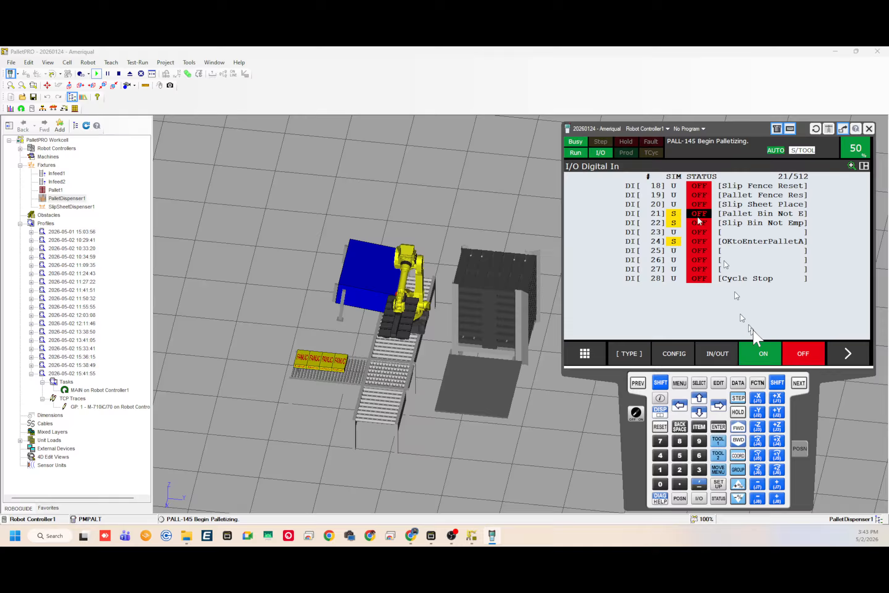
{"action": "left_click", "coordinate": [765, 354]}
{"action": "left_click", "coordinate": [699, 225]}
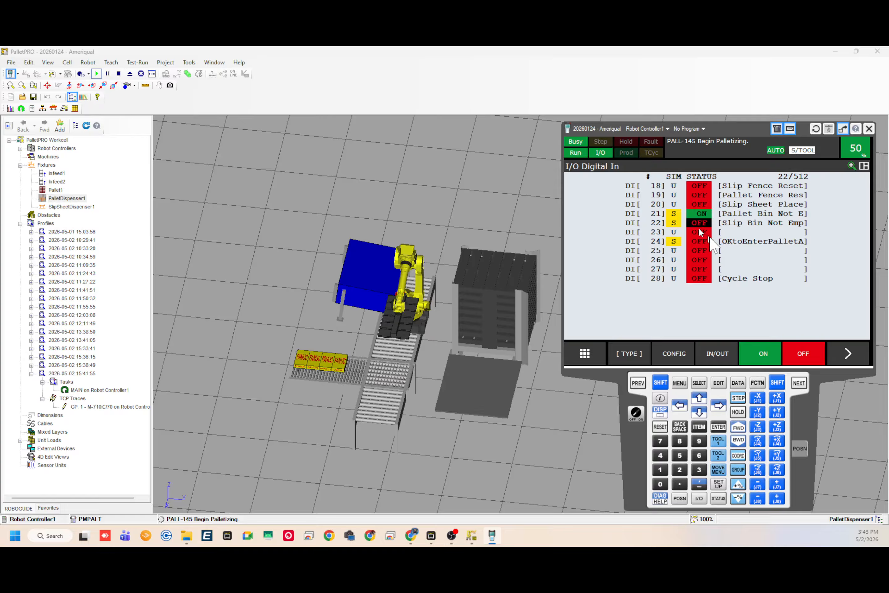
{"action": "left_click", "coordinate": [757, 352]}
{"action": "left_click", "coordinate": [705, 245]}
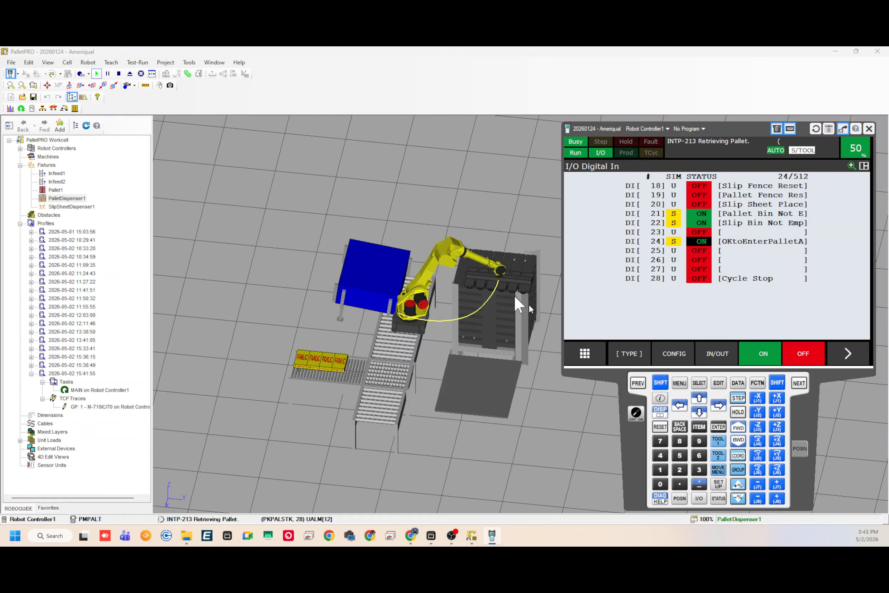
Step: Examine the running simulation from several angles as the robot handles the pallet, slip sheets and infeed boxes
{"action": "right_click_drag", "start_coordinate": [510, 290], "coordinate": [510, 234]}
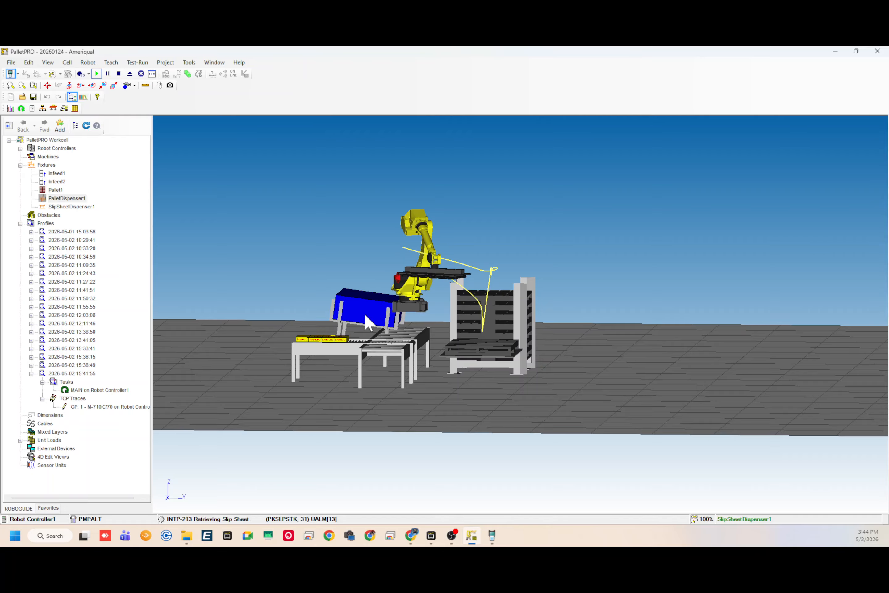
{"action": "right_click_drag", "start_coordinate": [364, 314], "coordinate": [439, 378]}
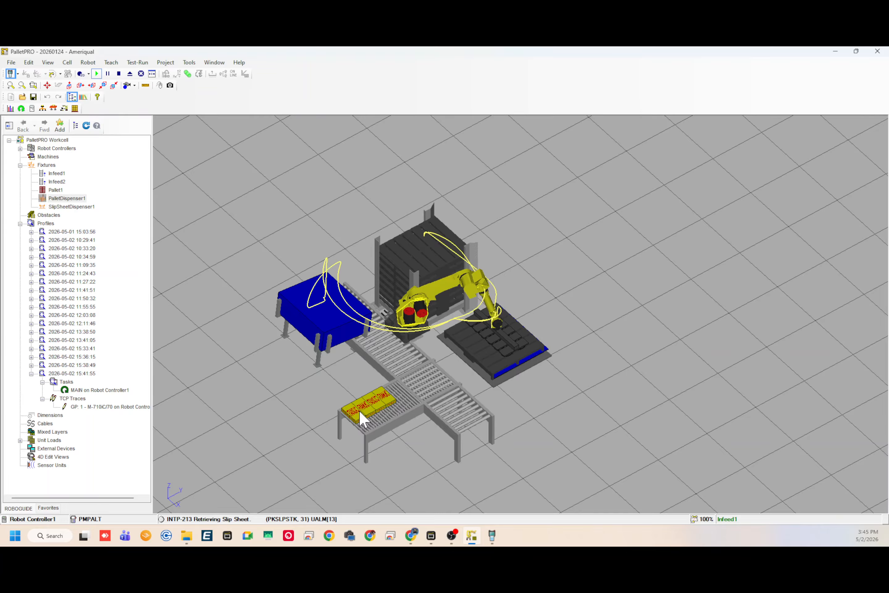
{"action": "right_click_drag", "start_coordinate": [526, 374], "coordinate": [531, 349]}
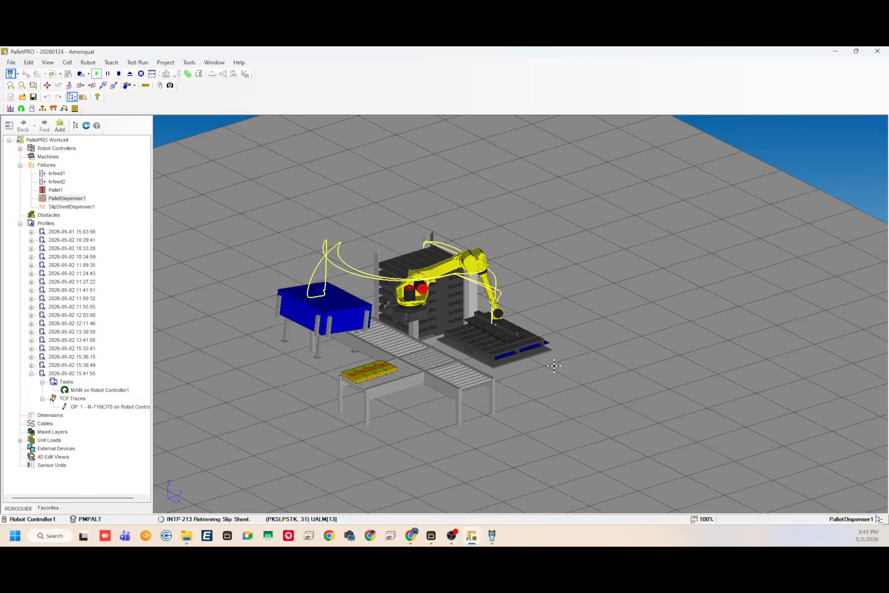
{"action": "right_click_drag", "start_coordinate": [554, 366], "coordinate": [491, 381]}
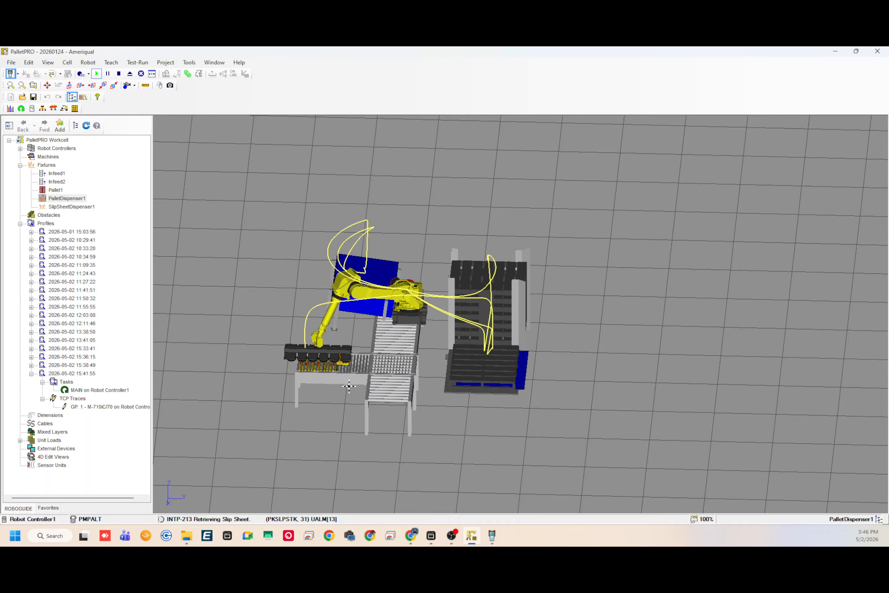
{"action": "right_click_drag", "start_coordinate": [342, 401], "coordinate": [359, 353]}
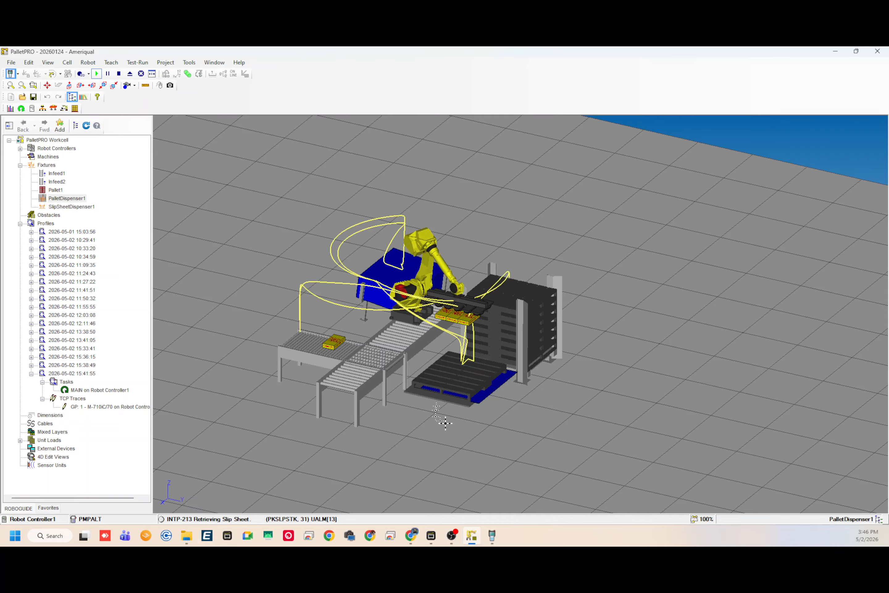
{"action": "right_click_drag", "start_coordinate": [525, 407], "coordinate": [547, 423]}
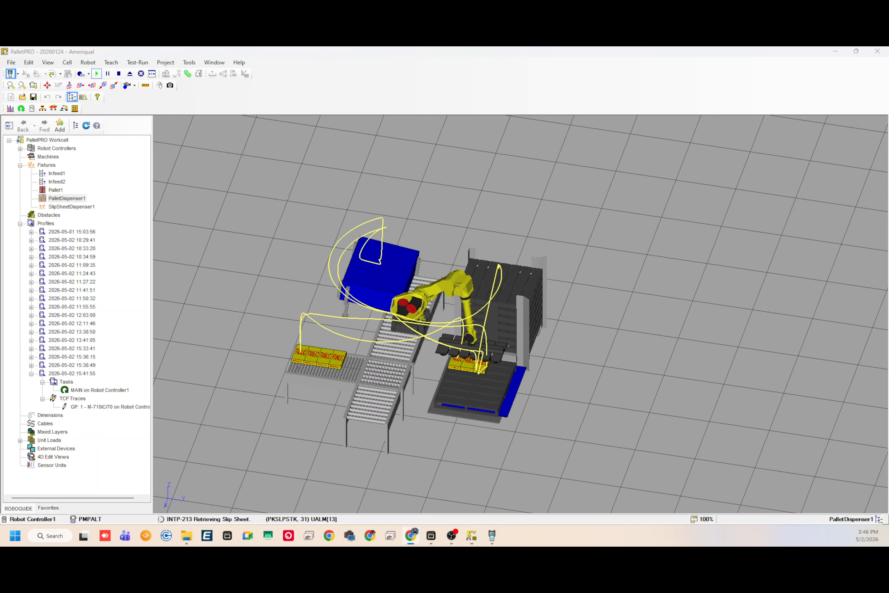
Step: Bring up the first page of Unit Loads Pattern Box Placement.pdf and the Palletizing Place Order spreadsheet in Chrome
{"action": "left_click_drag", "start_coordinate": [192, 277], "coordinate": [450, 128]}
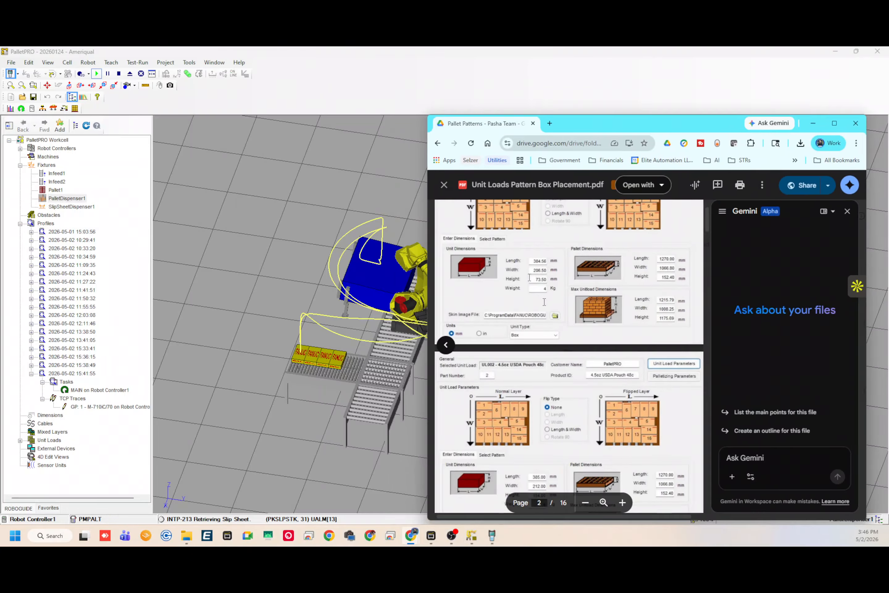
{"action": "scroll", "coordinate": [440, 255], "scroll_direction": "up", "scroll_amount": 2}
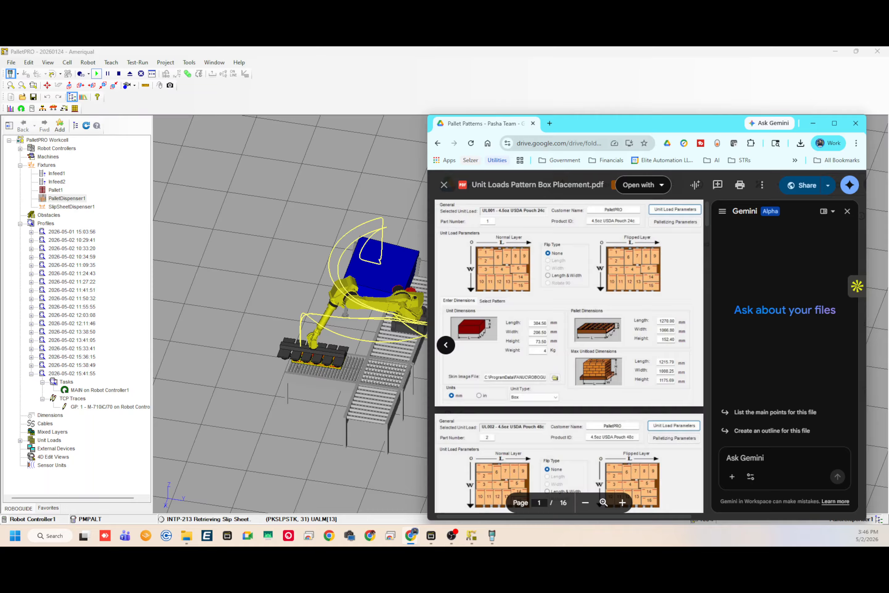
{"action": "left_click_drag", "start_coordinate": [96, 544], "coordinate": [601, 183]}
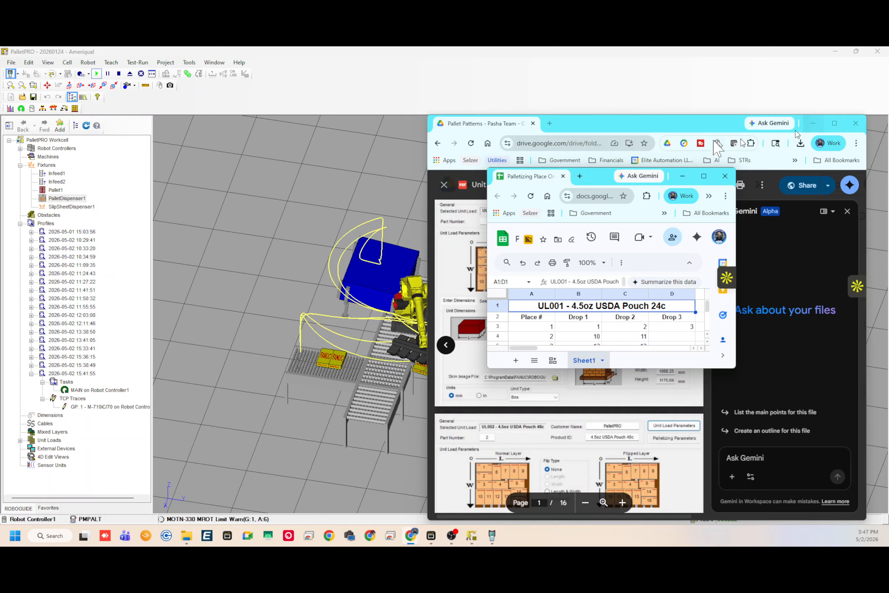
Step: Move the PDF and spreadsheet windows apart so the palletizing simulation shows between them
{"action": "left_click_drag", "start_coordinate": [810, 132], "coordinate": [243, 115]}
{"action": "left_click_drag", "start_coordinate": [593, 179], "coordinate": [677, 174]}
{"action": "left_click_drag", "start_coordinate": [231, 107], "coordinate": [244, 95]}
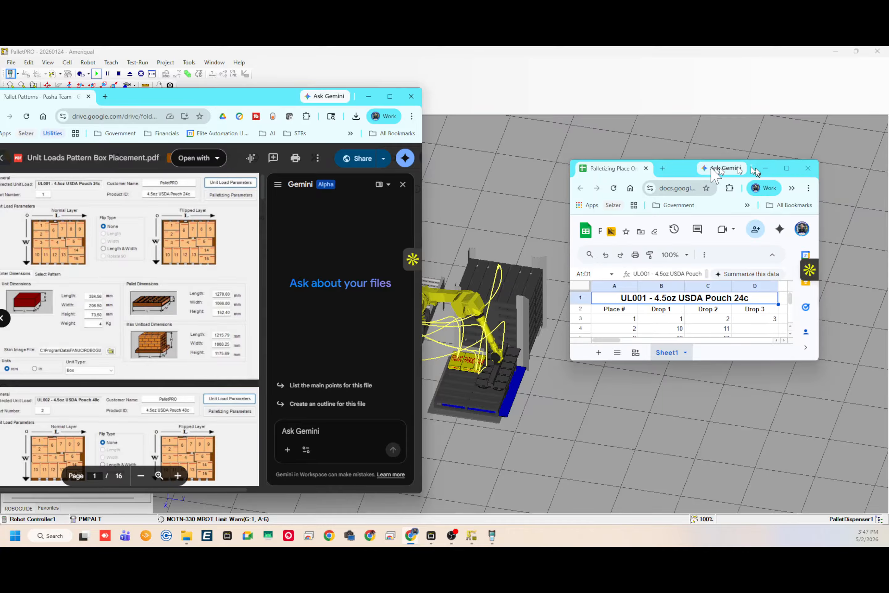
Step: Shrink the PalletPRO window and place it below the header of the PDF window
{"action": "left_click_drag", "start_coordinate": [711, 170], "coordinate": [841, 53]}
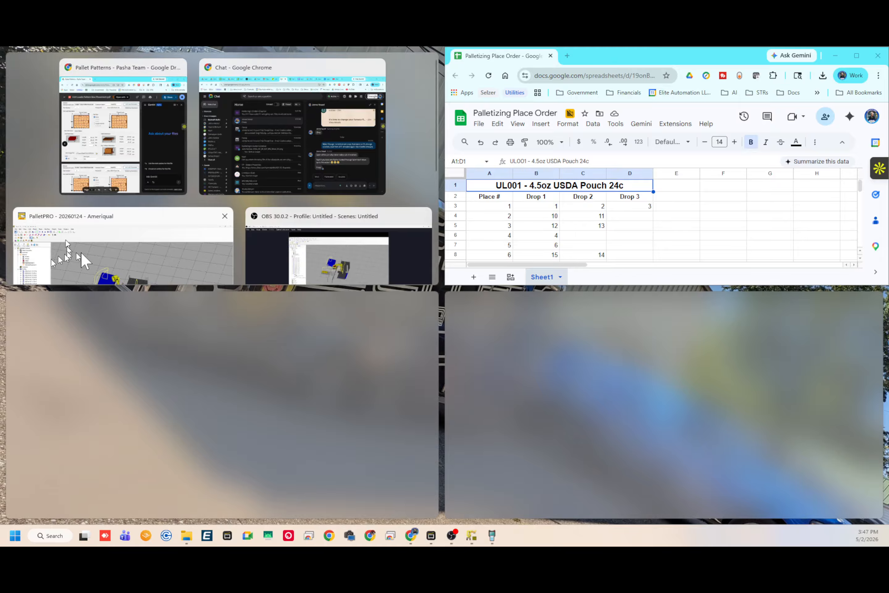
{"action": "left_click", "coordinate": [116, 238]}
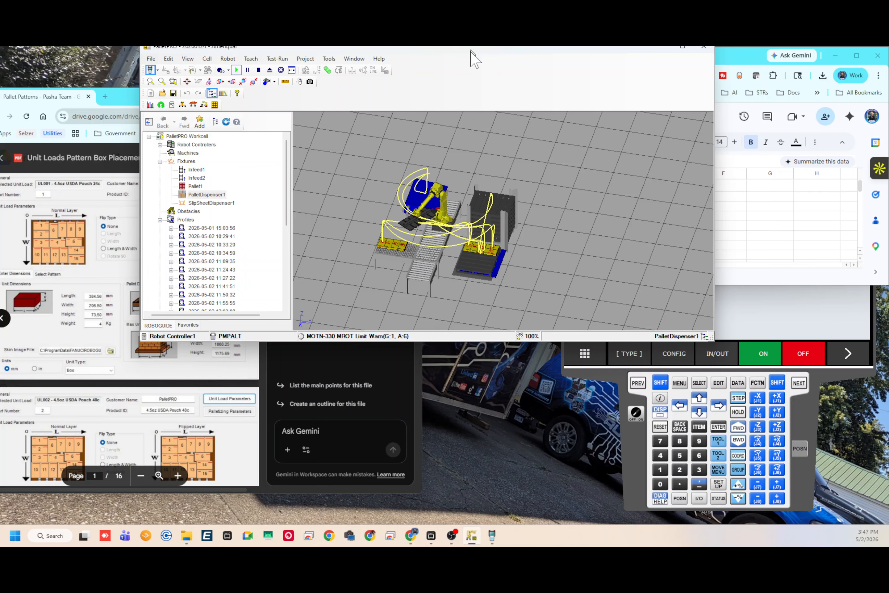
{"action": "left_click_drag", "start_coordinate": [472, 54], "coordinate": [284, 229]}
Step: Place the Palletizing Place Order window beside the simulation and enlarge it to show the full UL001 table
{"action": "left_click", "coordinate": [641, 60]}
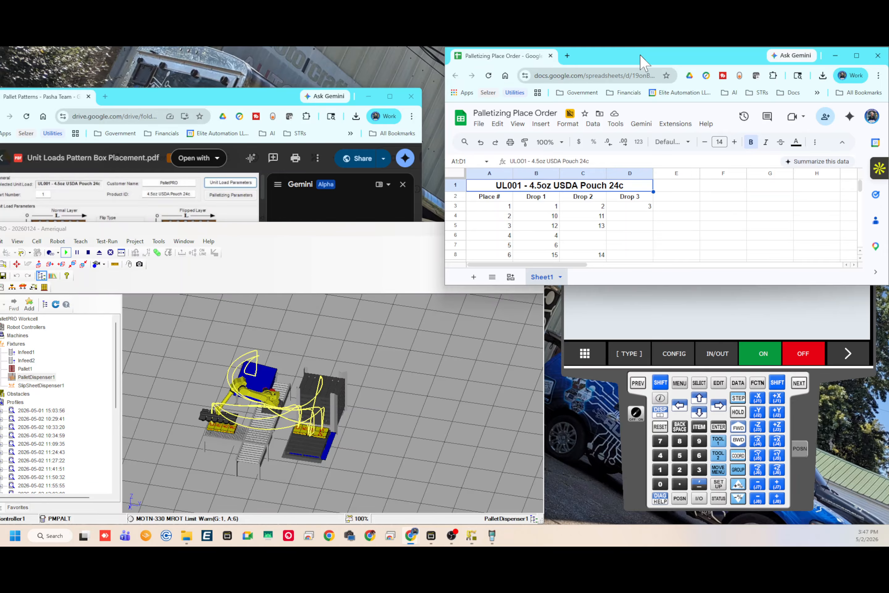
{"action": "left_click_drag", "start_coordinate": [641, 59], "coordinate": [558, 149]}
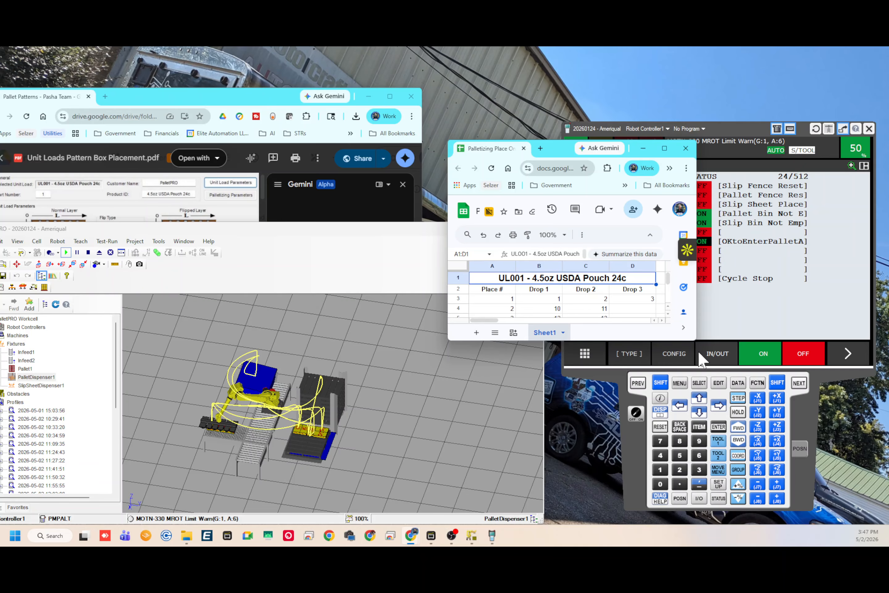
{"action": "left_click_drag", "start_coordinate": [689, 337], "coordinate": [852, 475]}
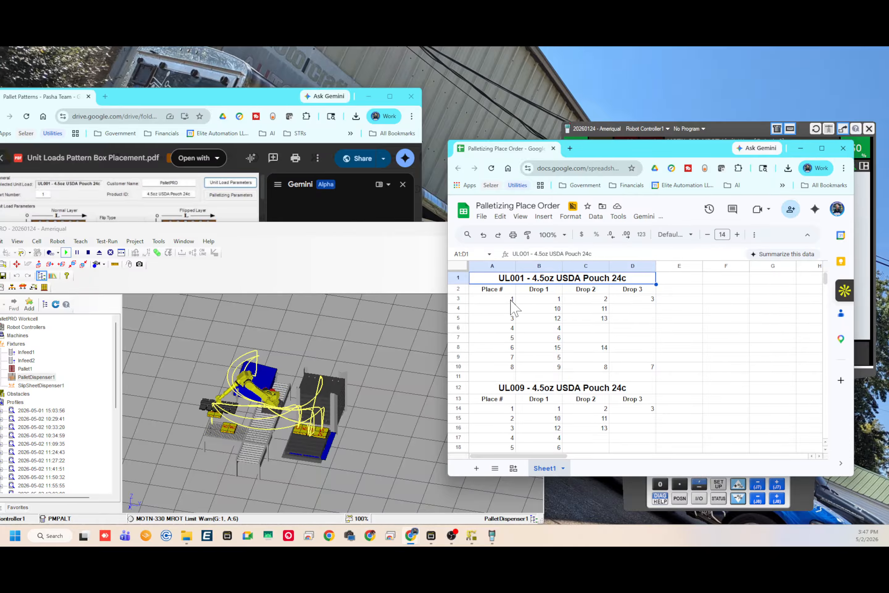
Step: Go through the first four place numbers in the UL001 - 4.5oz USDA Pouch 24c table
{"action": "left_click", "coordinate": [511, 299]}
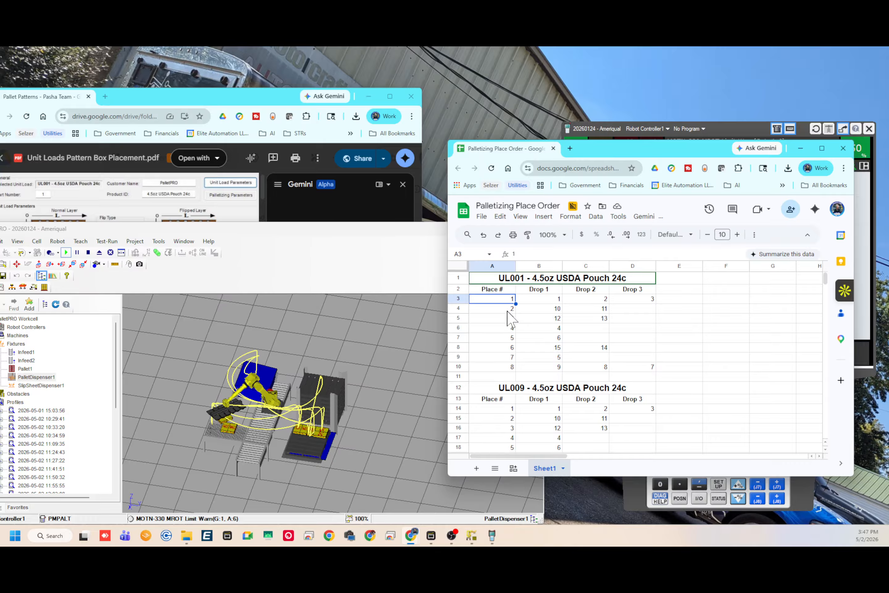
{"action": "left_click", "coordinate": [509, 319]}
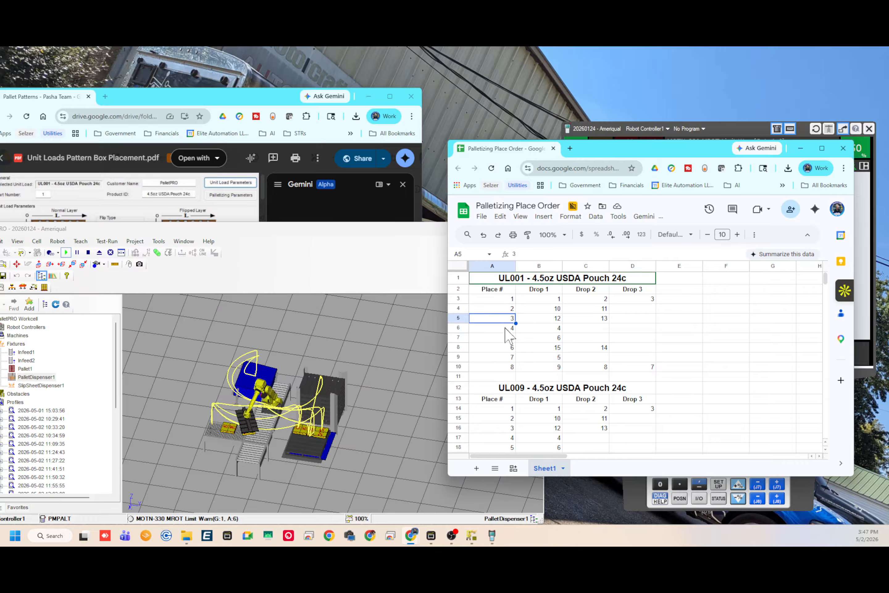
{"action": "left_click", "coordinate": [508, 328]}
{"action": "left_click", "coordinate": [500, 301]}
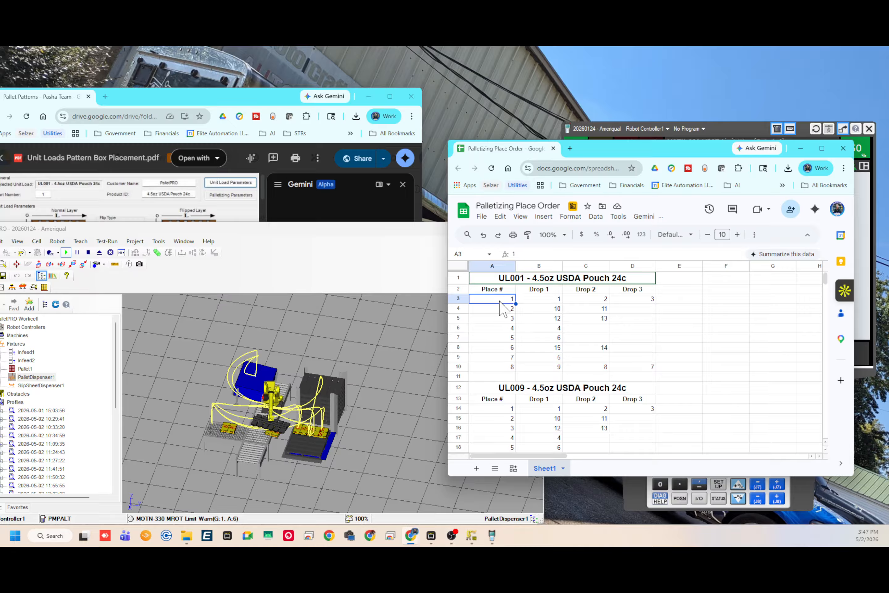
{"action": "left_click", "coordinate": [502, 309]}
{"action": "left_click", "coordinate": [504, 319]}
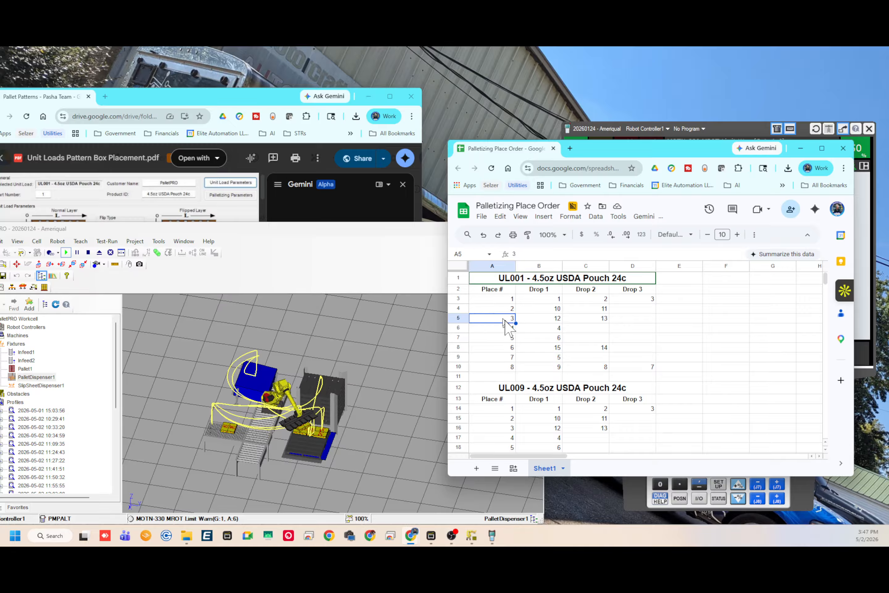
Step: Review the drop assignments for places 1 to 3 in the UL001 table
{"action": "left_click_drag", "start_coordinate": [536, 299], "coordinate": [630, 308]}
{"action": "left_click", "coordinate": [529, 311]}
{"action": "left_click_drag", "start_coordinate": [530, 313], "coordinate": [601, 320]}
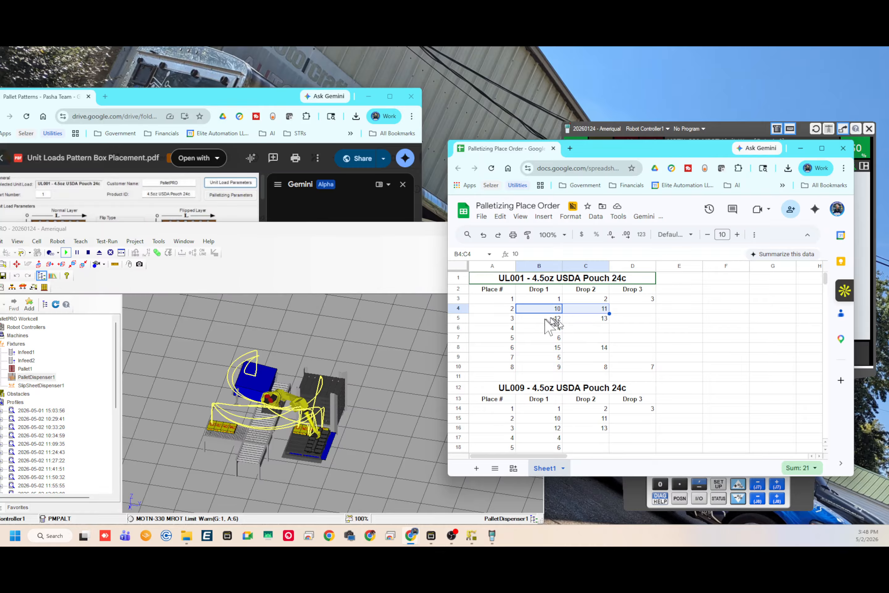
{"action": "left_click_drag", "start_coordinate": [546, 320], "coordinate": [594, 328]}
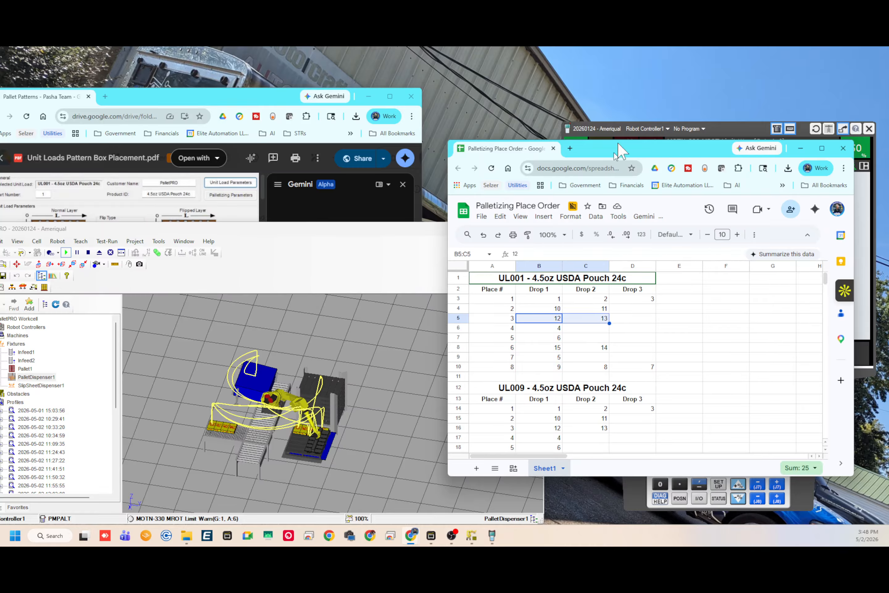
Step: Maximize the Unit Loads Pattern Box Placement.pdf window to show the UL001 layer patterns
{"action": "left_click_drag", "start_coordinate": [645, 155], "coordinate": [616, 143]}
{"action": "double_click", "coordinate": [249, 102]}
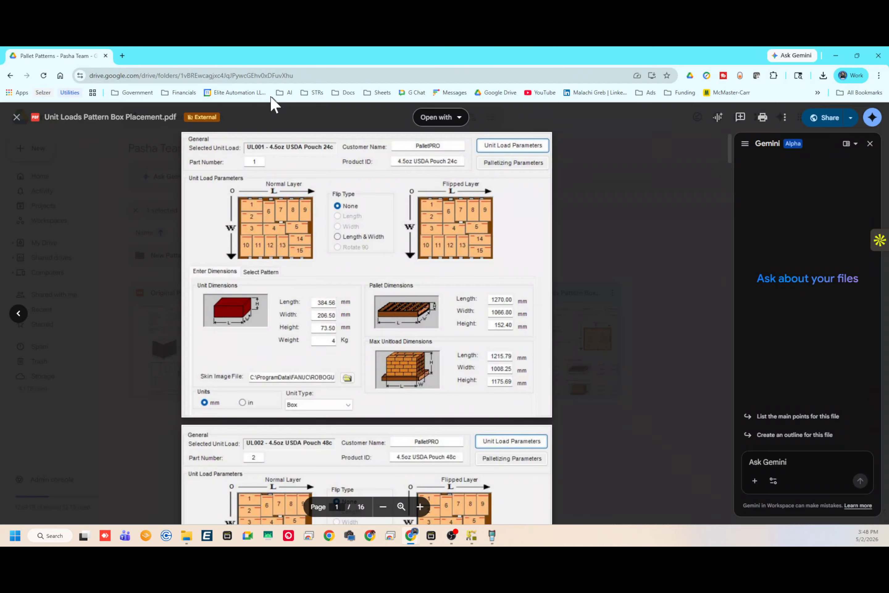
Step: Arrange the Unit Loads pattern PDF beside the Palletizing Place Order sheet and compare the drops of places 1 to 3 for UL001
{"action": "left_click_drag", "start_coordinate": [383, 61], "coordinate": [4, 119]}
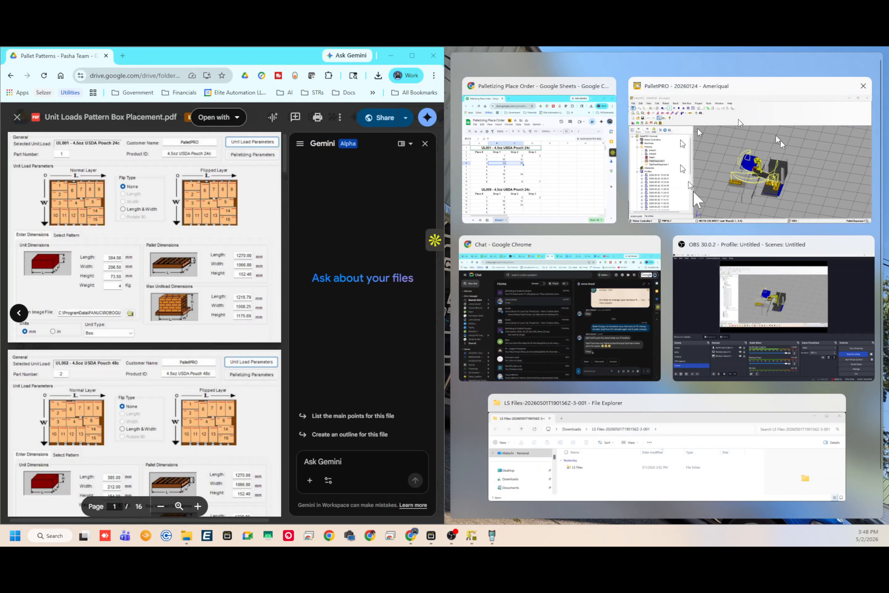
{"action": "left_click", "coordinate": [570, 95]}
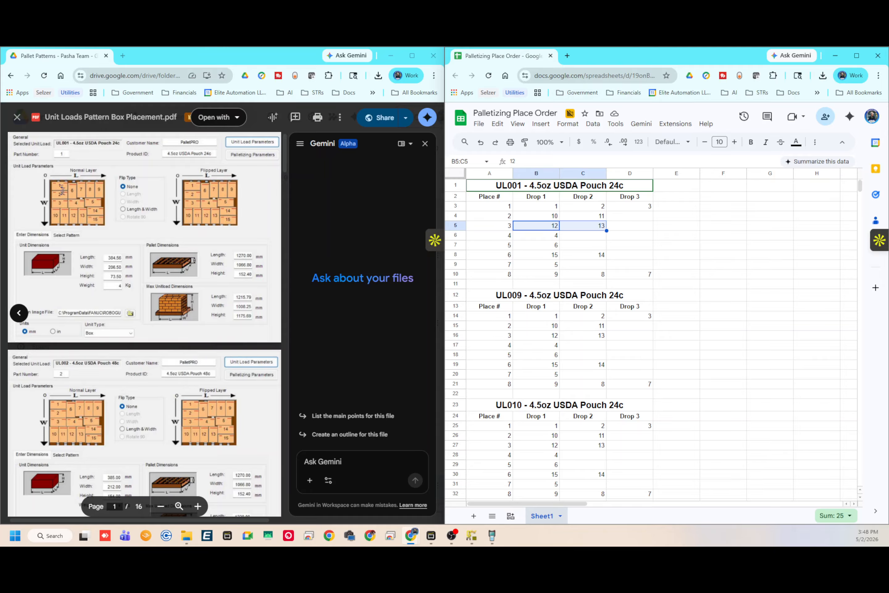
{"action": "left_click_drag", "start_coordinate": [551, 206], "coordinate": [630, 208]}
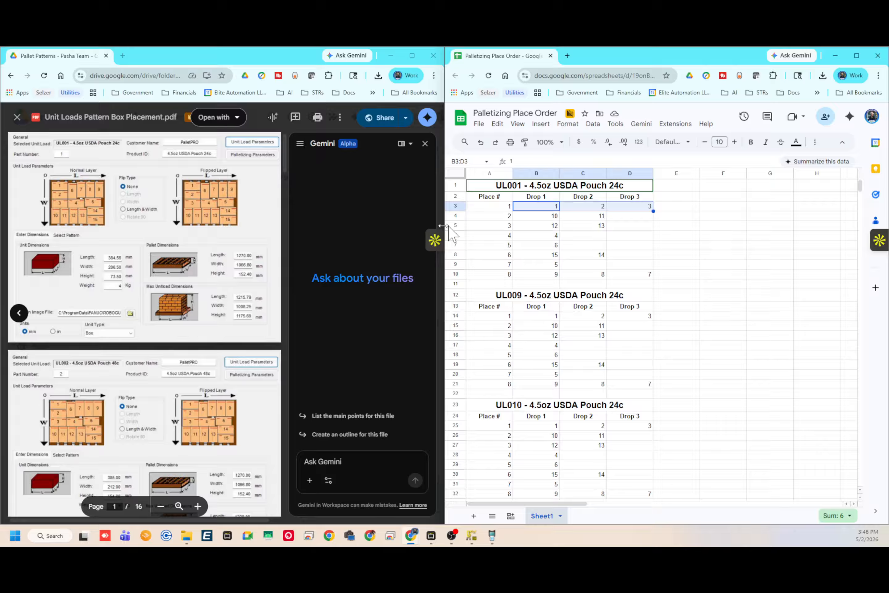
{"action": "left_click_drag", "start_coordinate": [532, 216], "coordinate": [577, 217]}
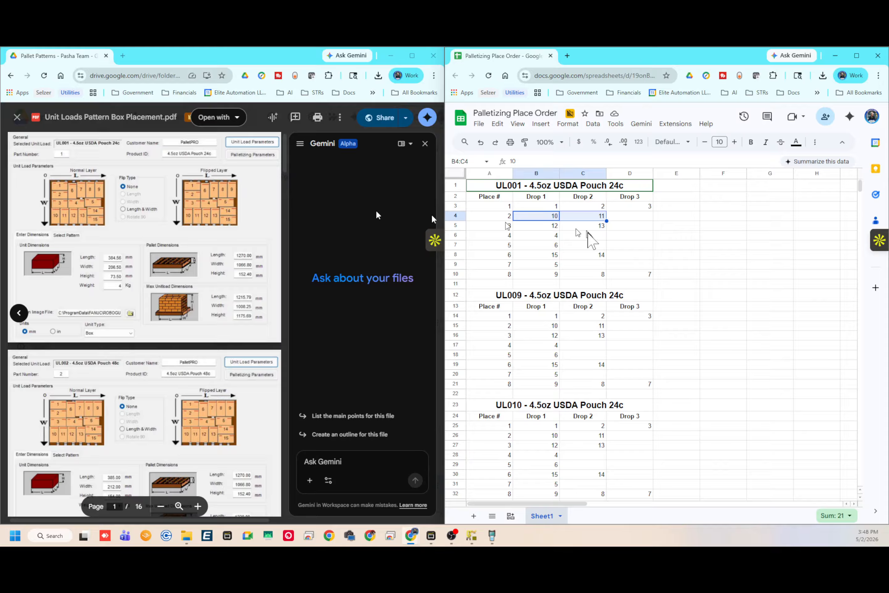
{"action": "left_click_drag", "start_coordinate": [547, 226], "coordinate": [592, 228]}
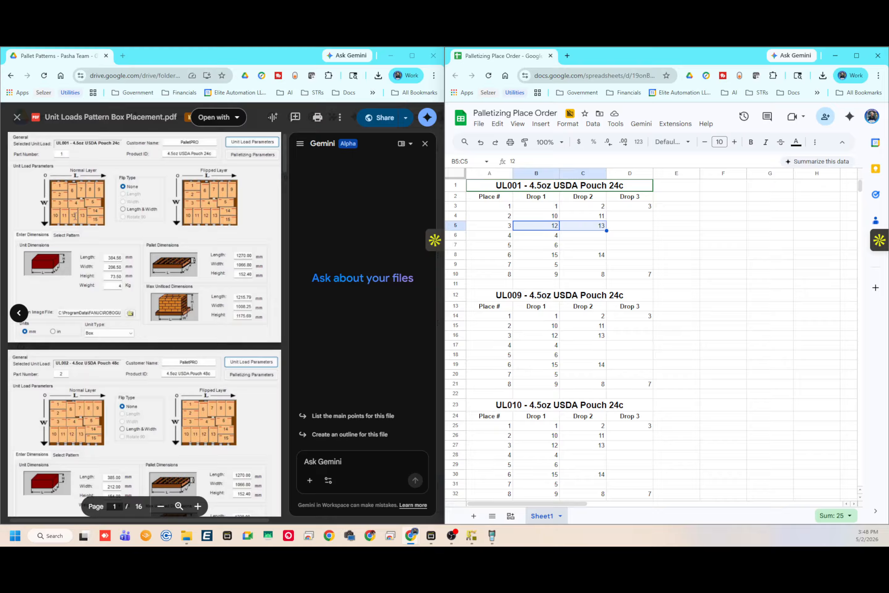
Step: Check the drops of places 4 to 8 in the UL001 table against the normal layer pattern
{"action": "left_click", "coordinate": [552, 237]}
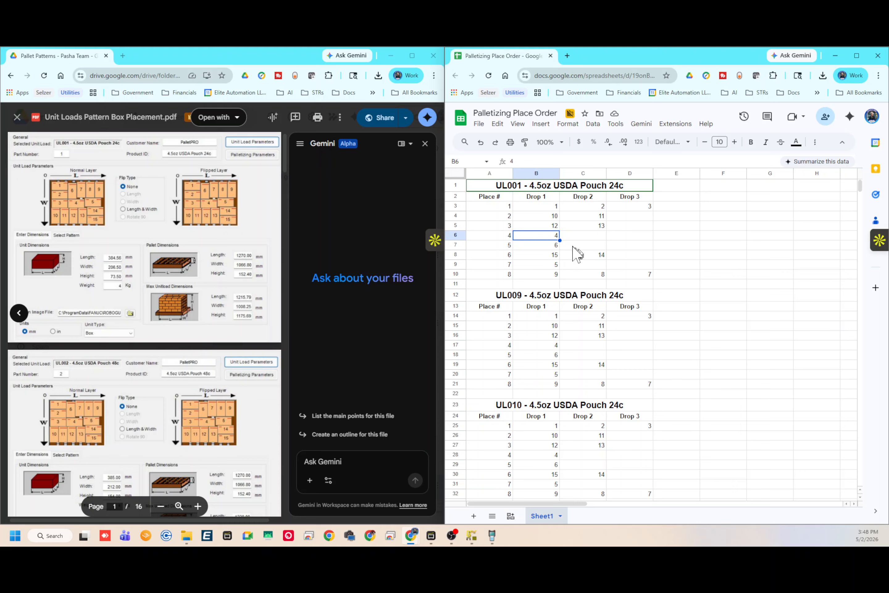
{"action": "left_click", "coordinate": [553, 245]}
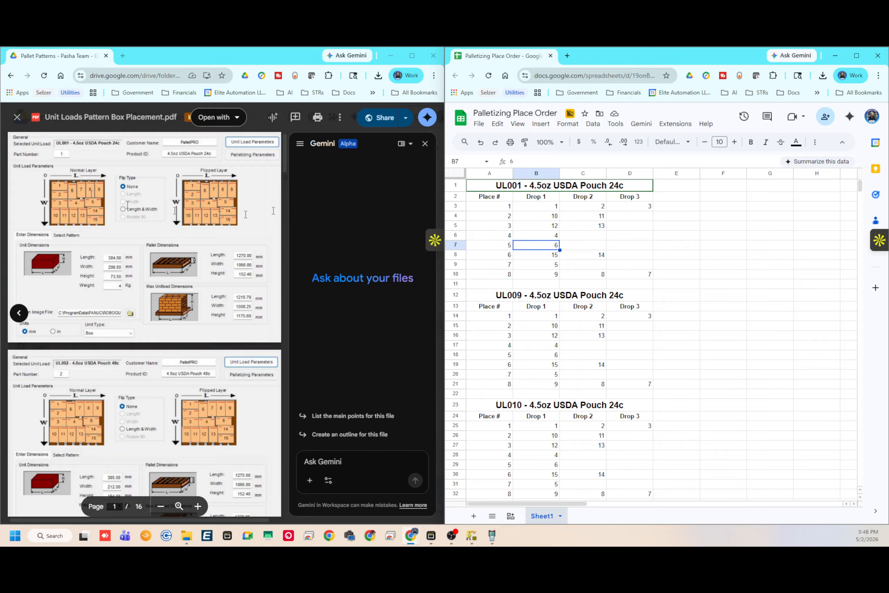
{"action": "left_click", "coordinate": [546, 255]}
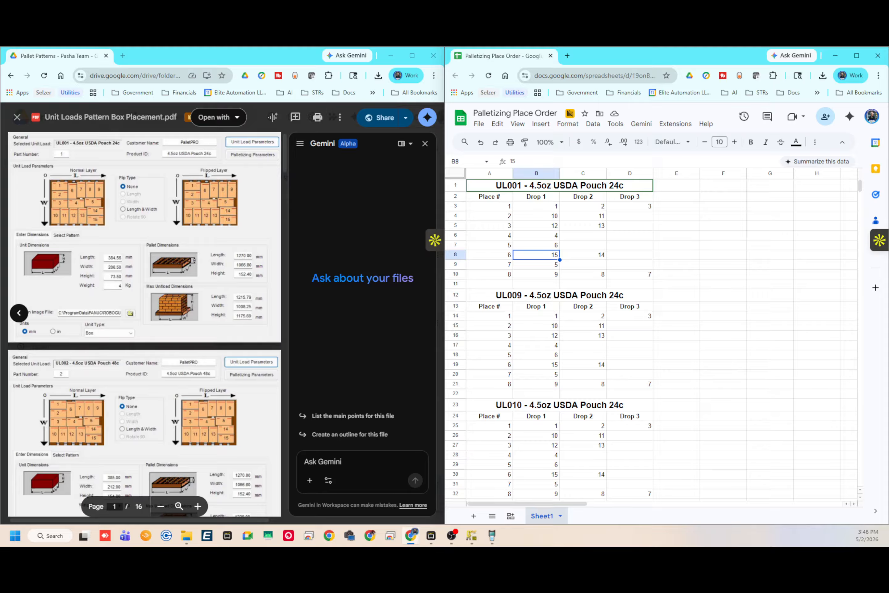
{"action": "left_click_drag", "start_coordinate": [537, 255], "coordinate": [571, 255]}
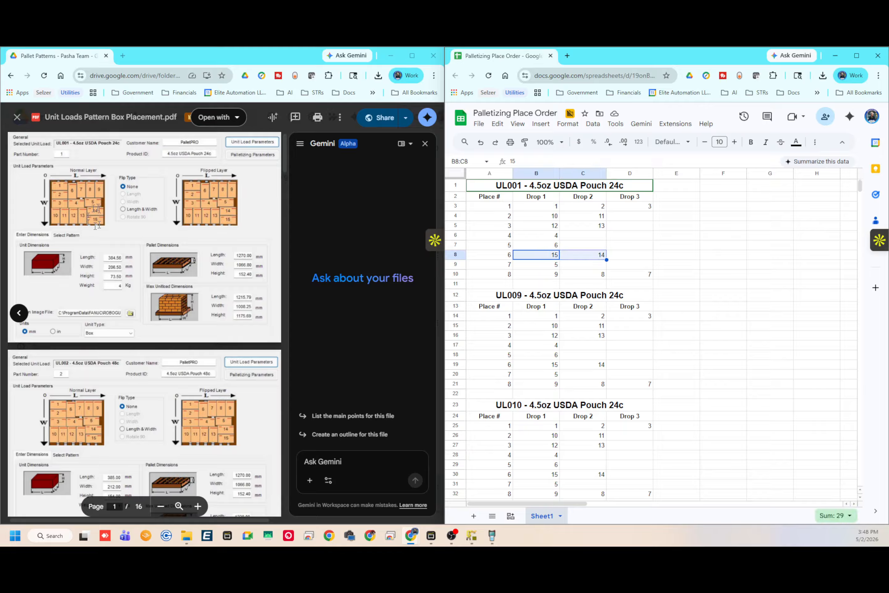
{"action": "left_click", "coordinate": [542, 273]}
{"action": "left_click", "coordinate": [553, 267]}
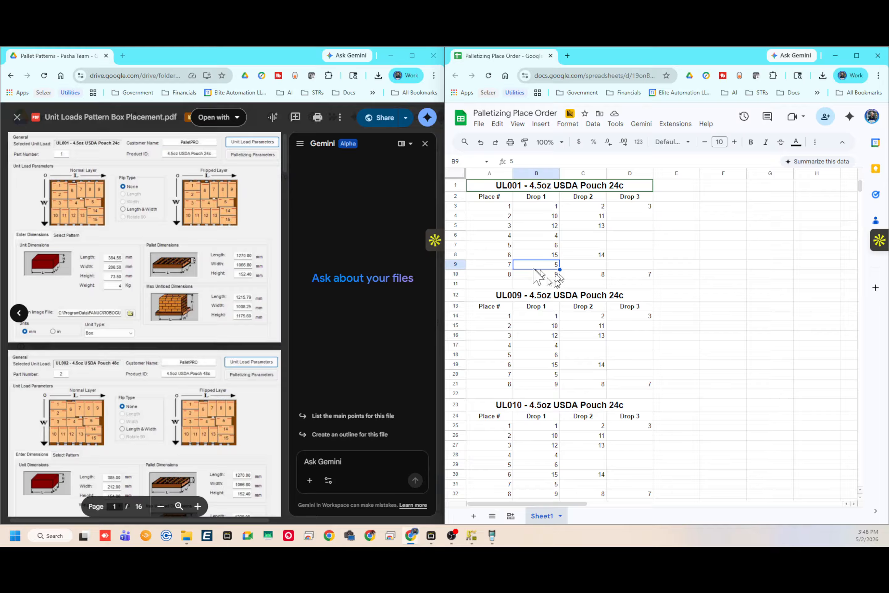
{"action": "left_click_drag", "start_coordinate": [552, 275], "coordinate": [658, 276]}
{"action": "left_click", "coordinate": [675, 274]}
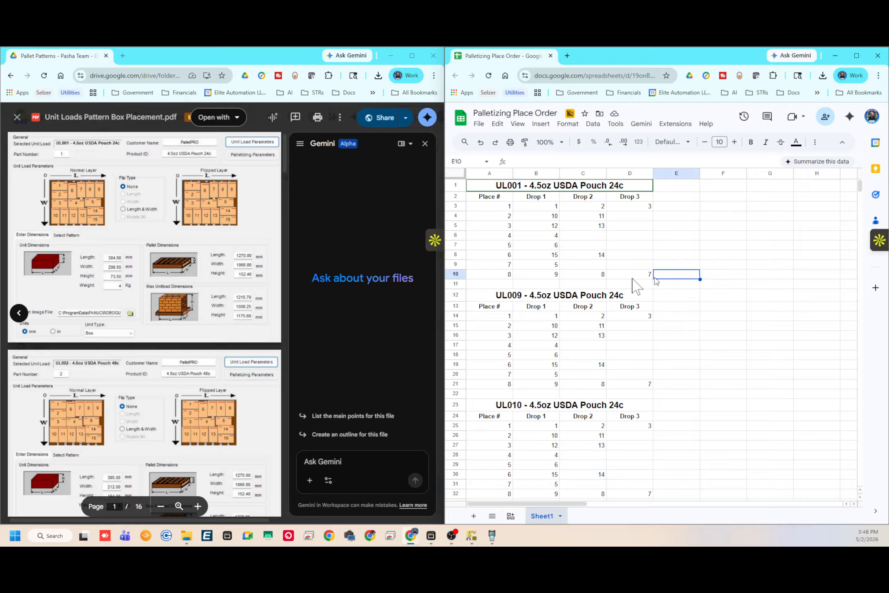
{"action": "left_click_drag", "start_coordinate": [538, 274], "coordinate": [624, 273]}
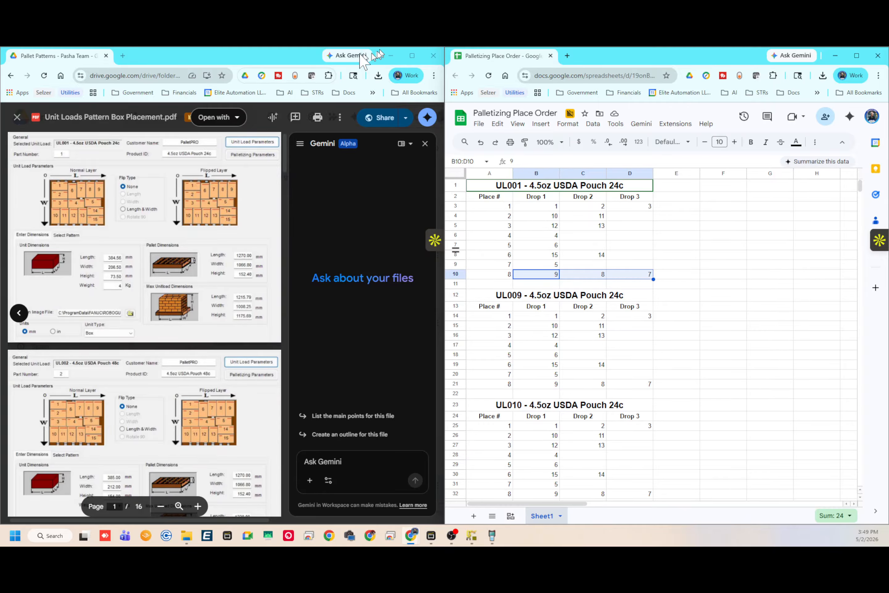
Step: Switch back to the PalletPRO workcell in a maximized window and stop the running simulation
{"action": "left_click", "coordinate": [390, 55]}
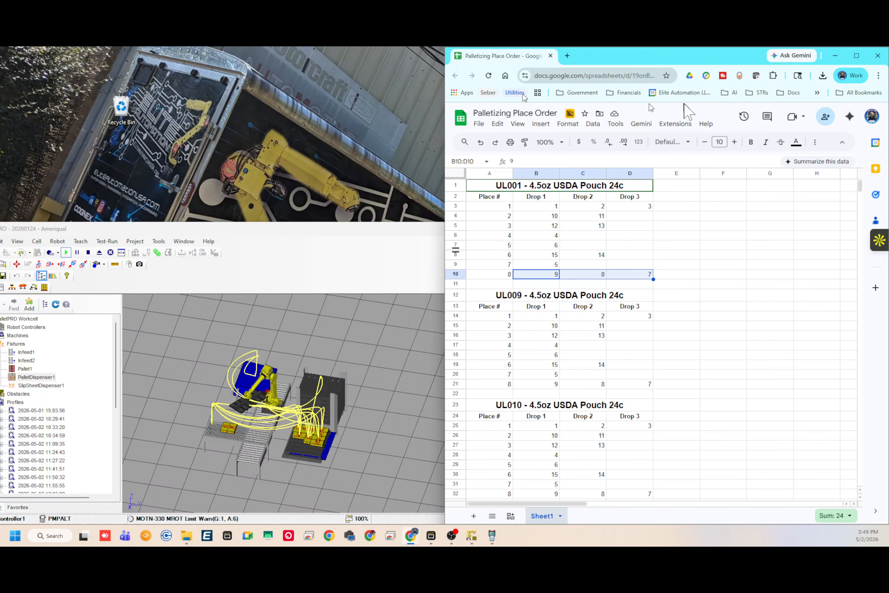
{"action": "left_click", "coordinate": [834, 55]}
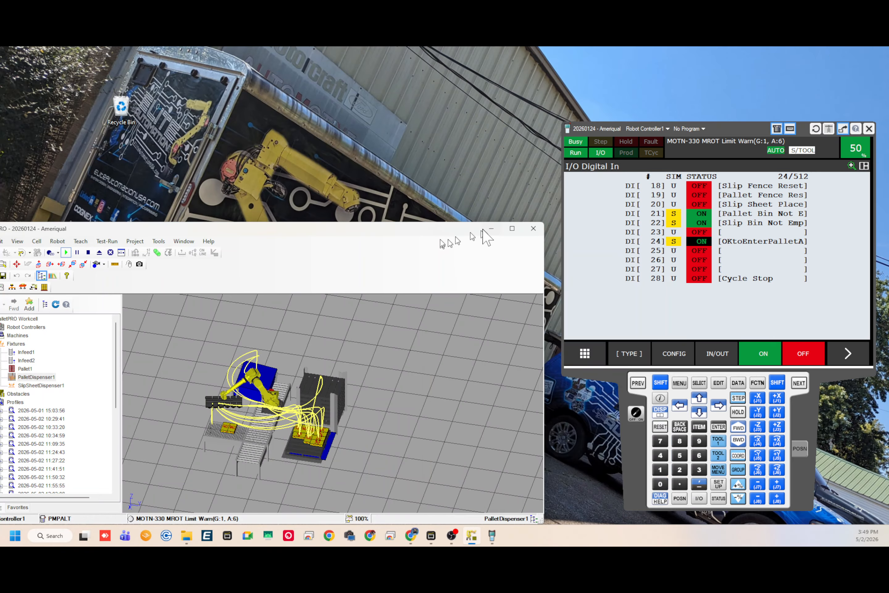
{"action": "left_click", "coordinate": [510, 229]}
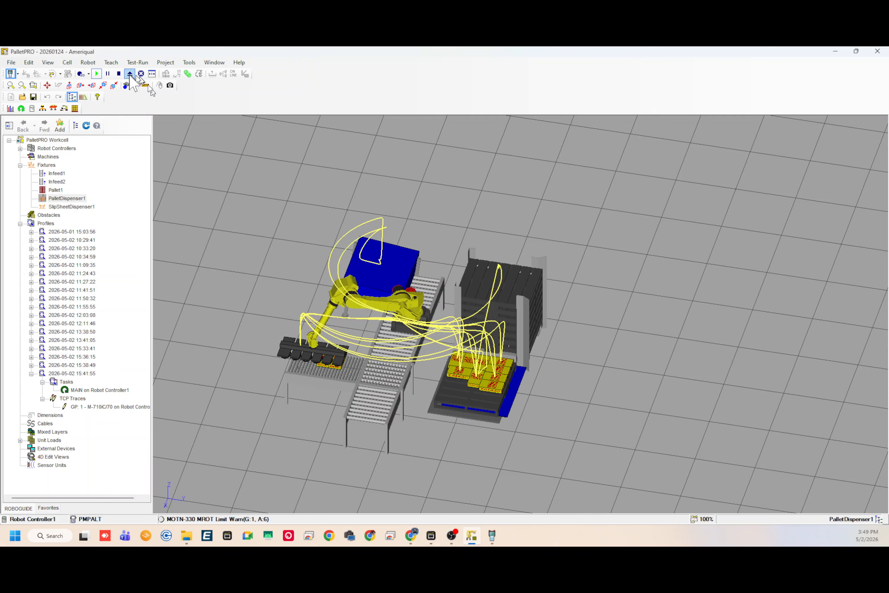
{"action": "left_click", "coordinate": [119, 74]}
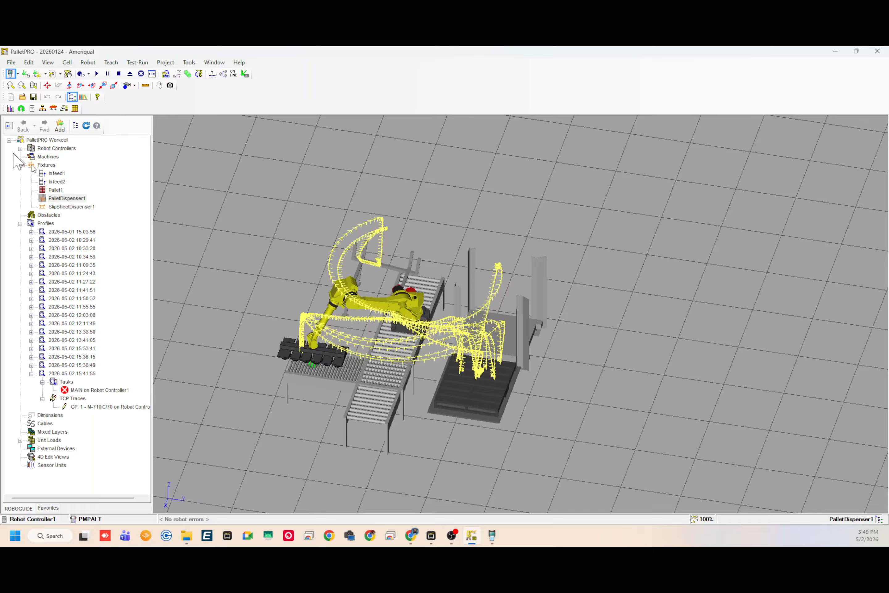
Step: Open the Eoat1 tool's properties, look through its palletizing and general settings, and move the dialog clear of the gripper
{"action": "left_click", "coordinate": [20, 148]}
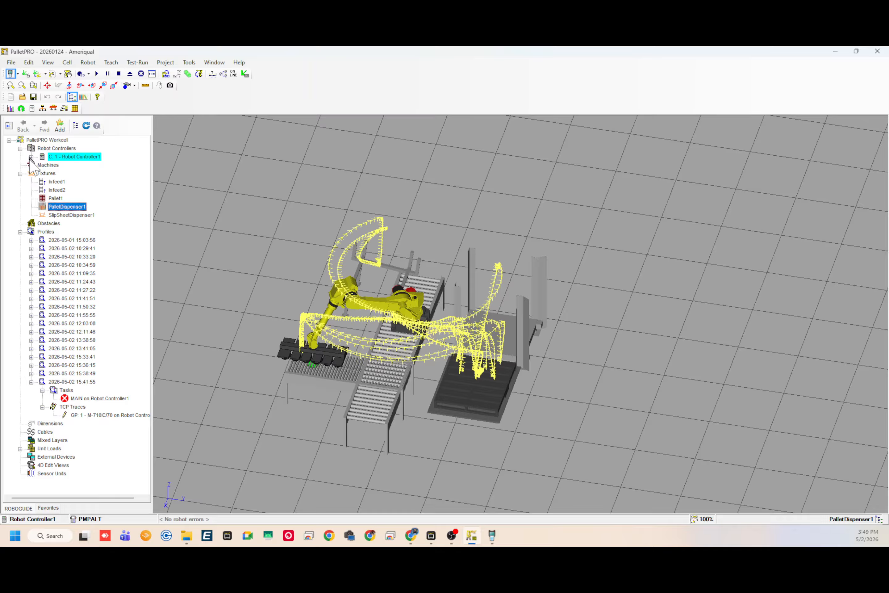
{"action": "left_click", "coordinate": [32, 157]}
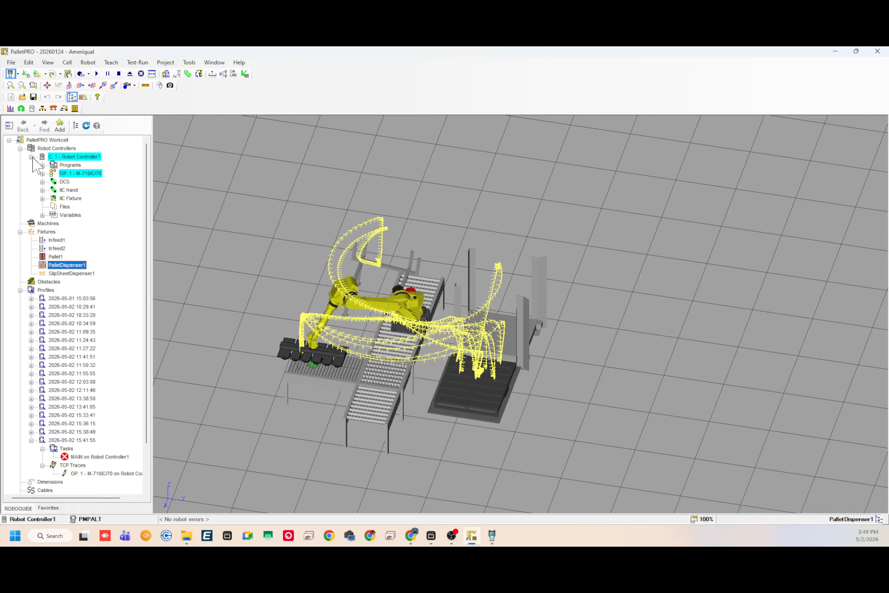
{"action": "double_click", "coordinate": [297, 353]}
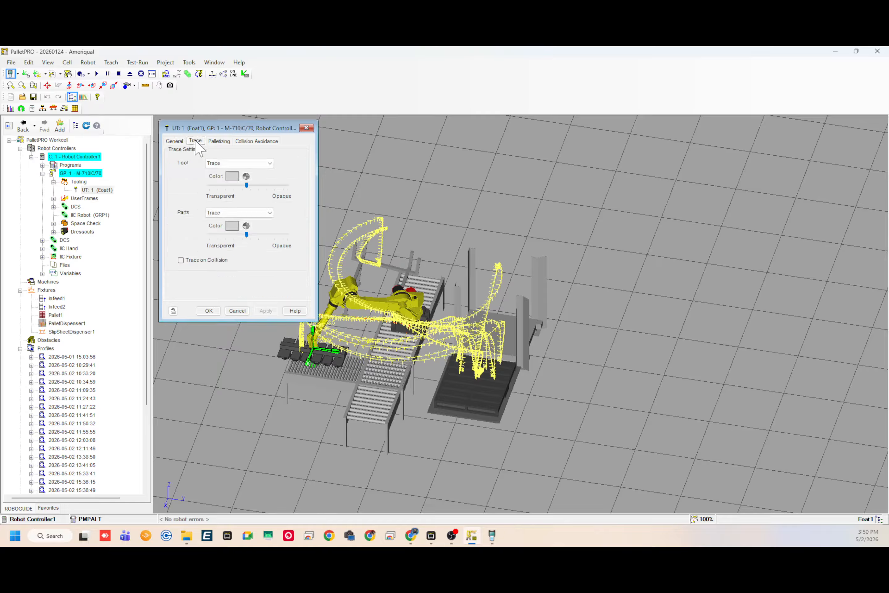
{"action": "left_click", "coordinate": [219, 141]}
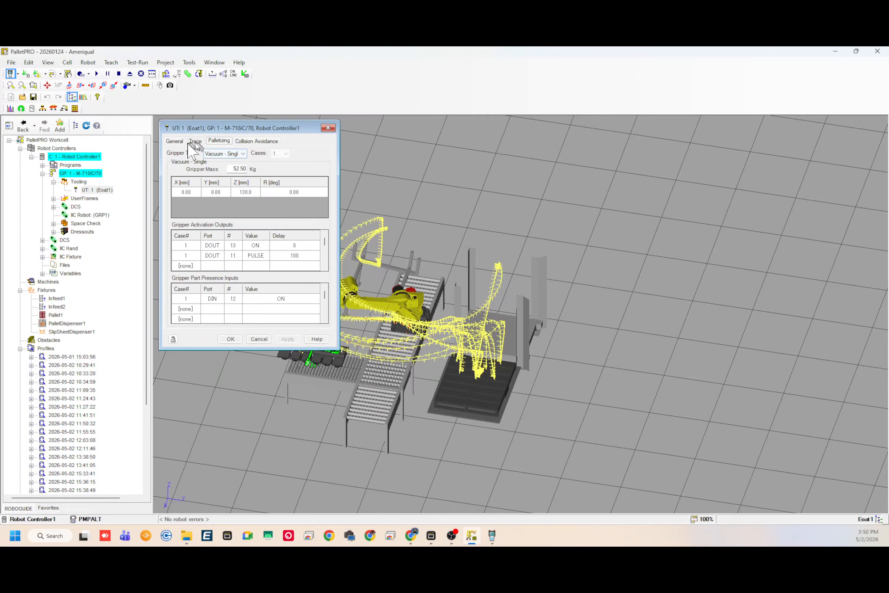
{"action": "left_click", "coordinate": [174, 141]}
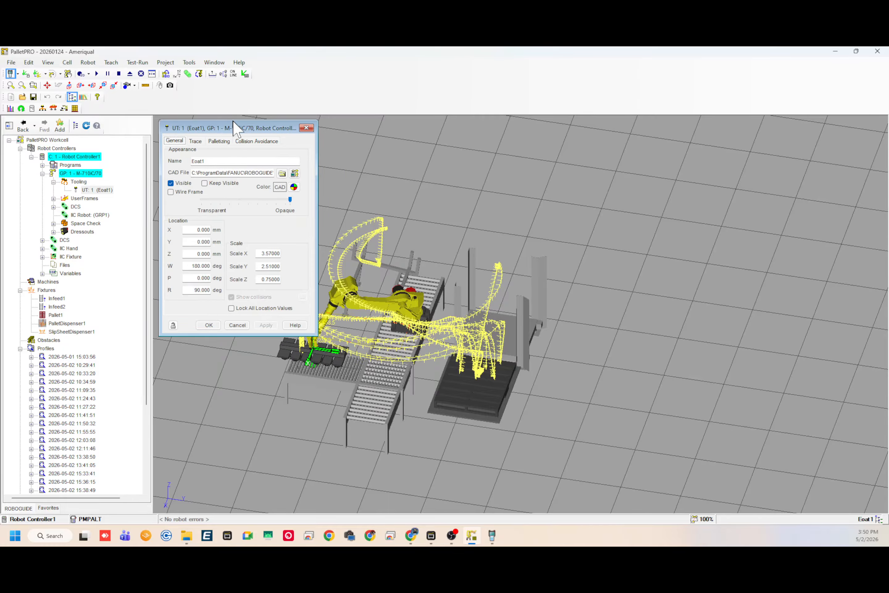
{"action": "left_click_drag", "start_coordinate": [233, 132], "coordinate": [568, 180]}
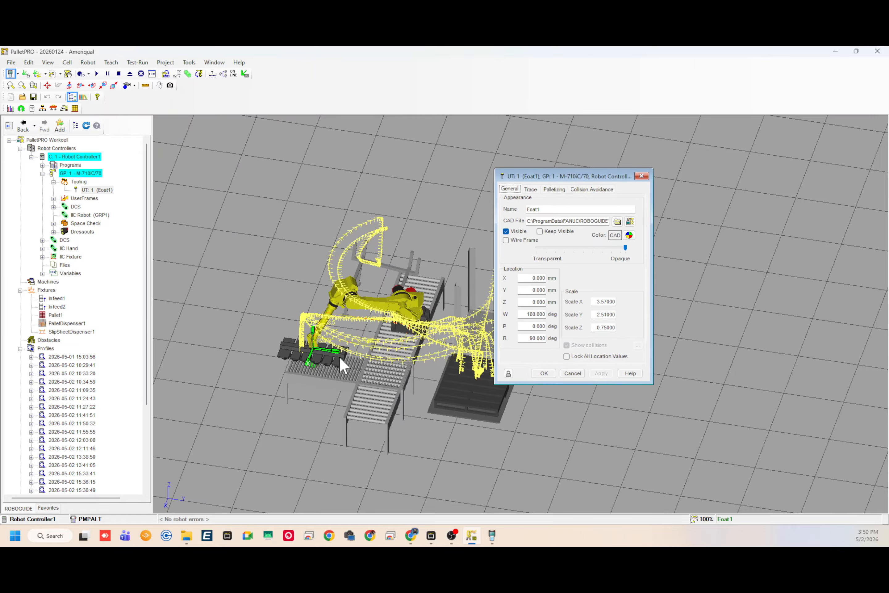
Step: Try raising the Eoat1 gripper relative to the robot flange, and undo the move
{"action": "scroll", "coordinate": [293, 367], "scroll_direction": "up", "scroll_amount": 5}
{"action": "right_click_drag", "start_coordinate": [294, 367], "coordinate": [325, 390]}
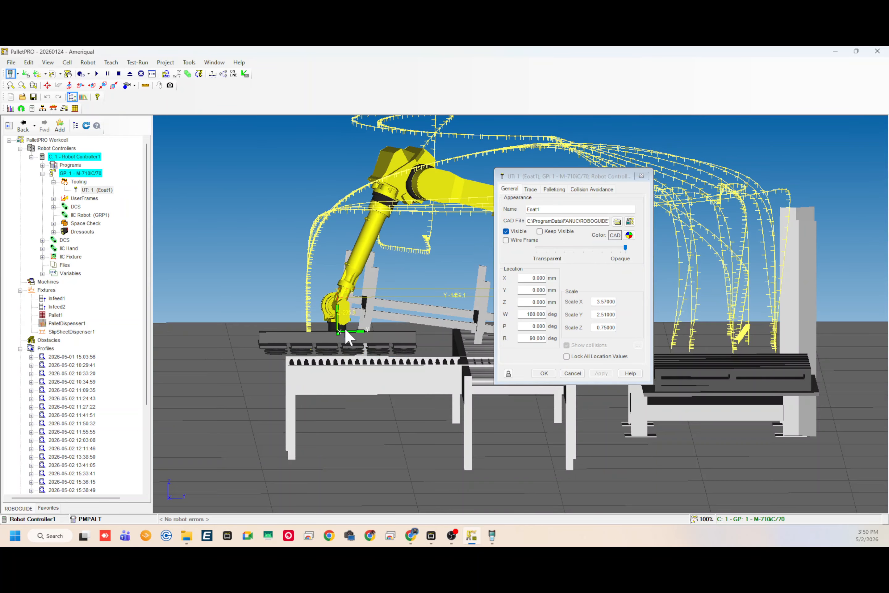
{"action": "double_click", "coordinate": [343, 307]}
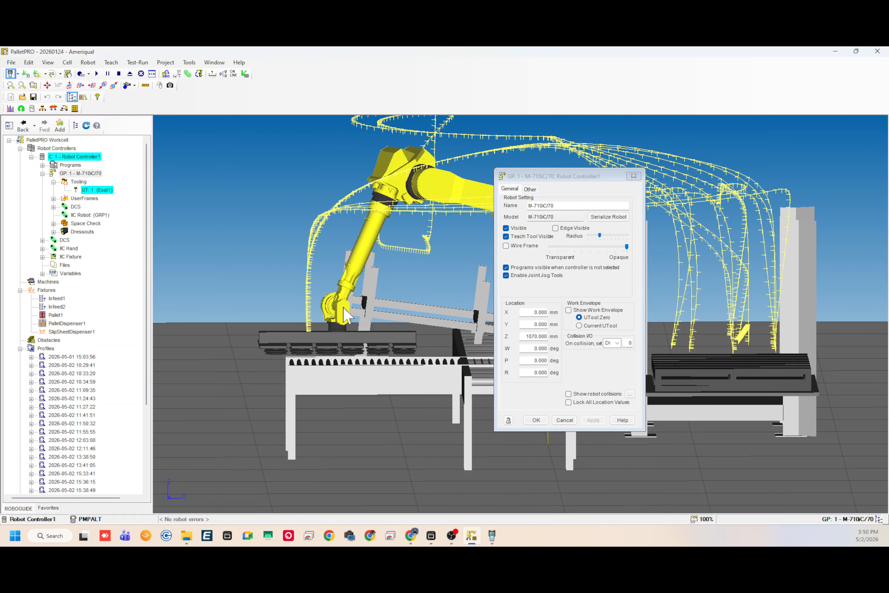
{"action": "double_click", "coordinate": [339, 333]}
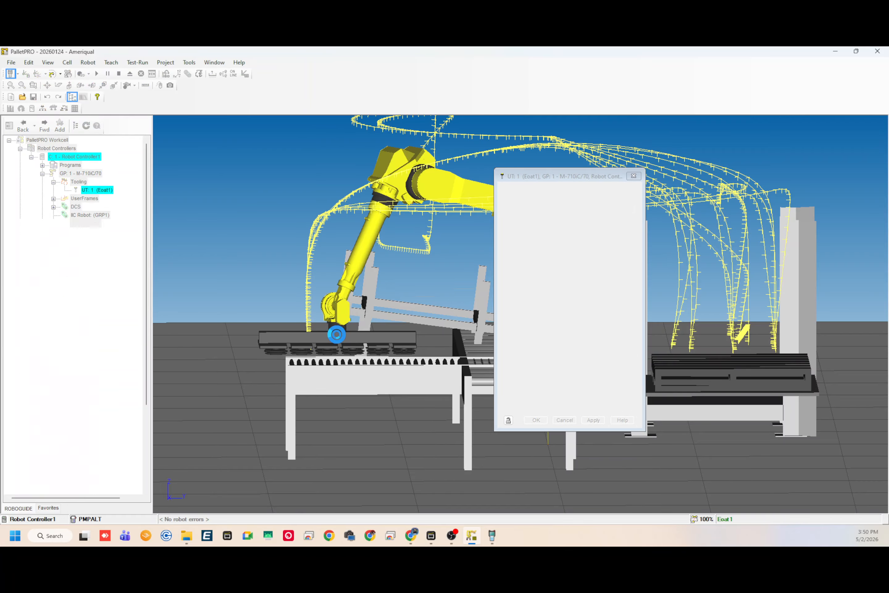
{"action": "left_click_drag", "start_coordinate": [338, 302], "coordinate": [334, 298]}
{"action": "key", "text": "ctrl+z"}
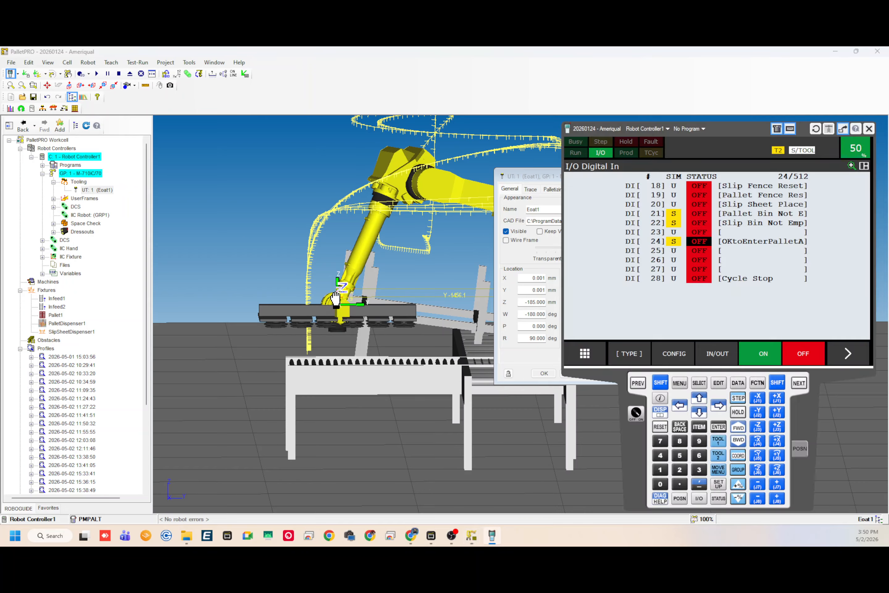
Step: Open the M-710iC/70 robot's properties and look at the Jog Coordinates quick bar
{"action": "double_click", "coordinate": [348, 317]}
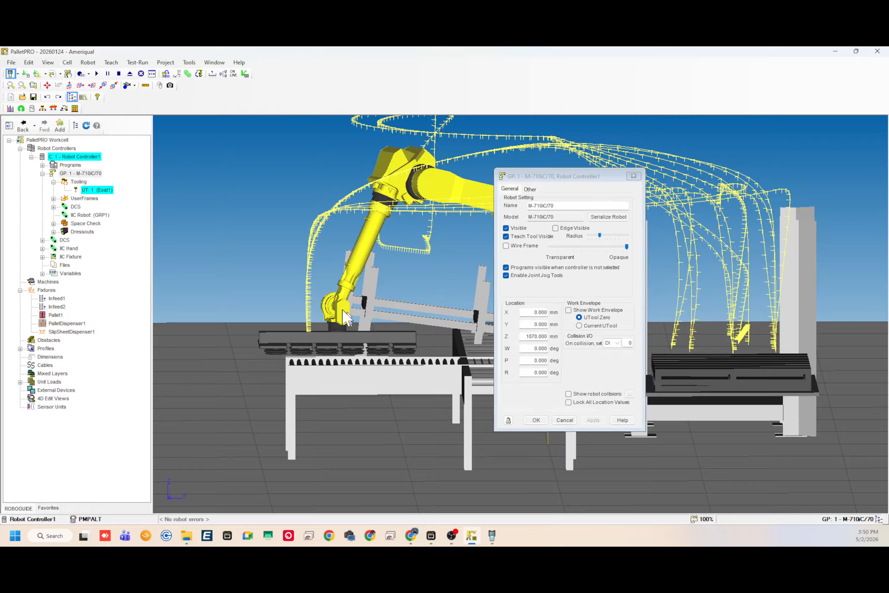
{"action": "left_click", "coordinate": [166, 73]}
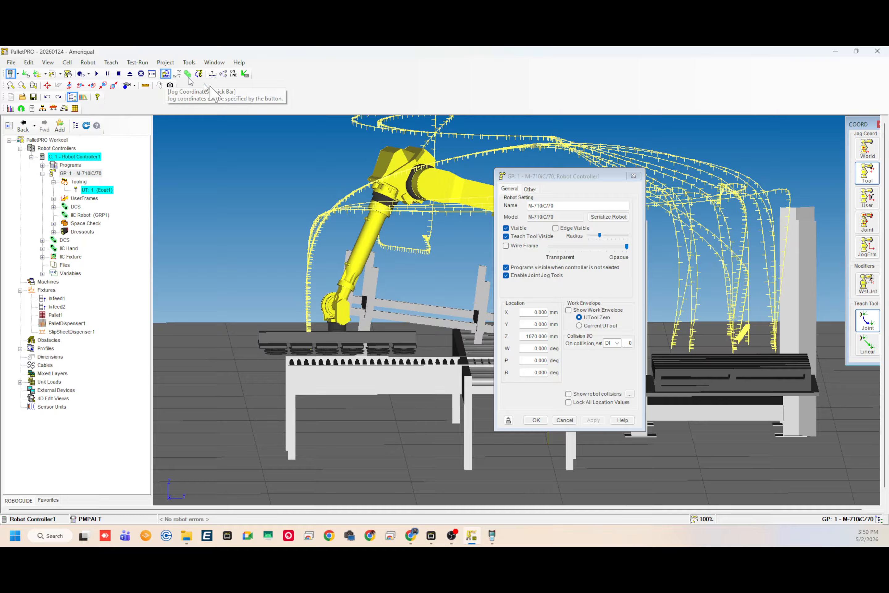
{"action": "left_click", "coordinate": [166, 73]}
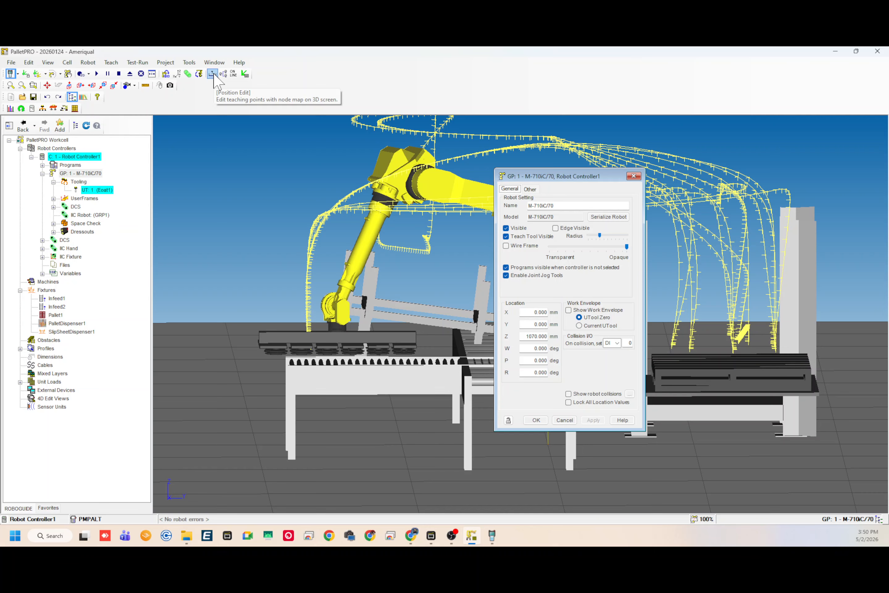
Step: Enable the joint jog handles and jog the robot's elbow joint to lift the gripper clear of the infeed conveyor
{"action": "left_click", "coordinate": [68, 74]}
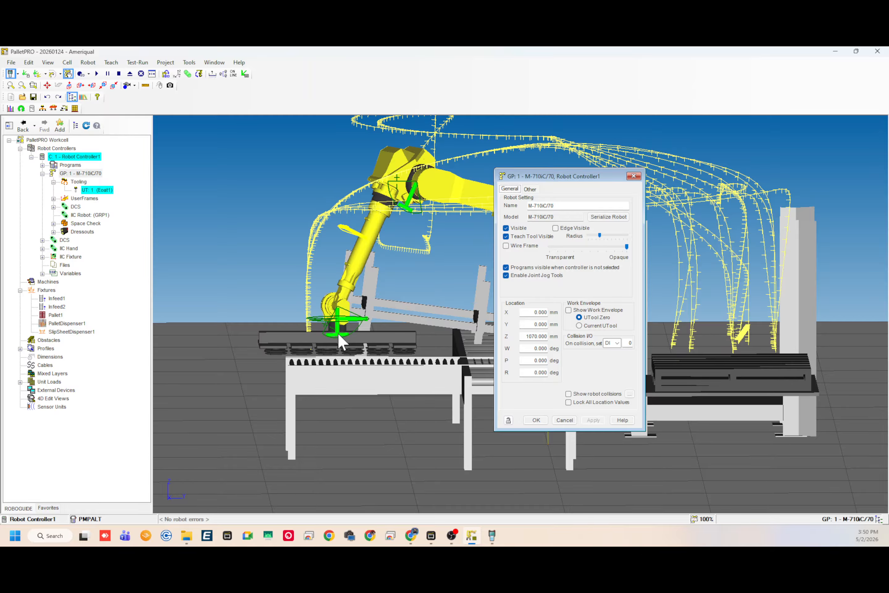
{"action": "scroll", "coordinate": [339, 339], "scroll_direction": "up", "scroll_amount": 3}
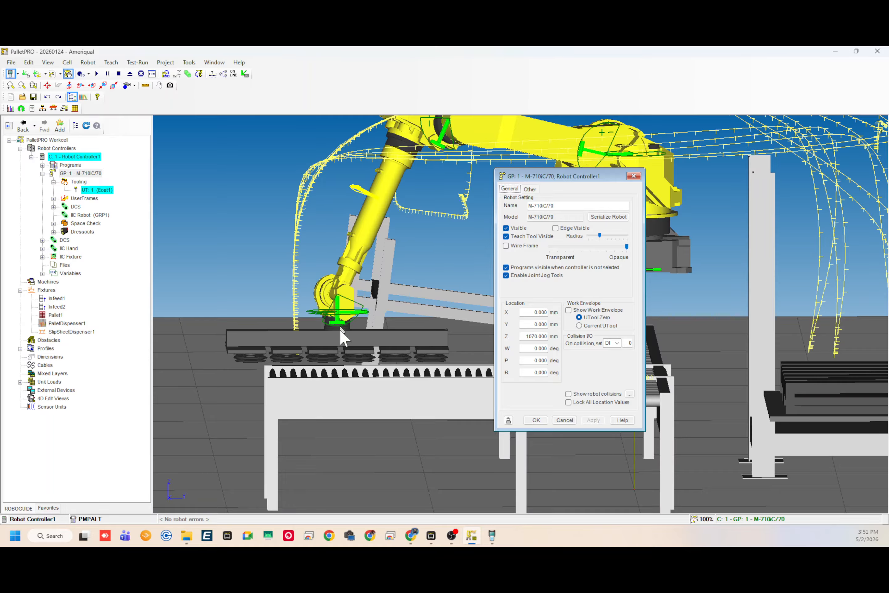
{"action": "left_click_drag", "start_coordinate": [339, 324], "coordinate": [338, 324]}
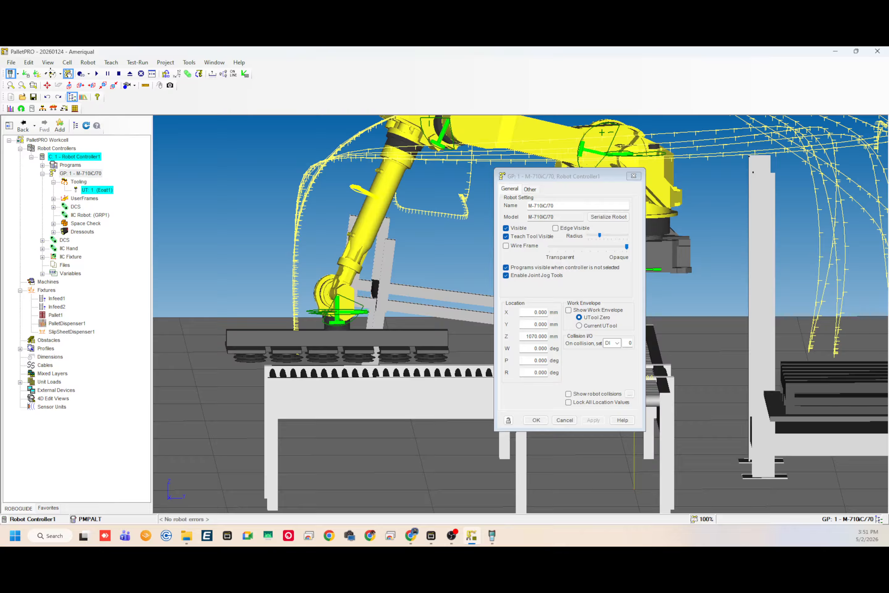
{"action": "left_click", "coordinate": [68, 73]}
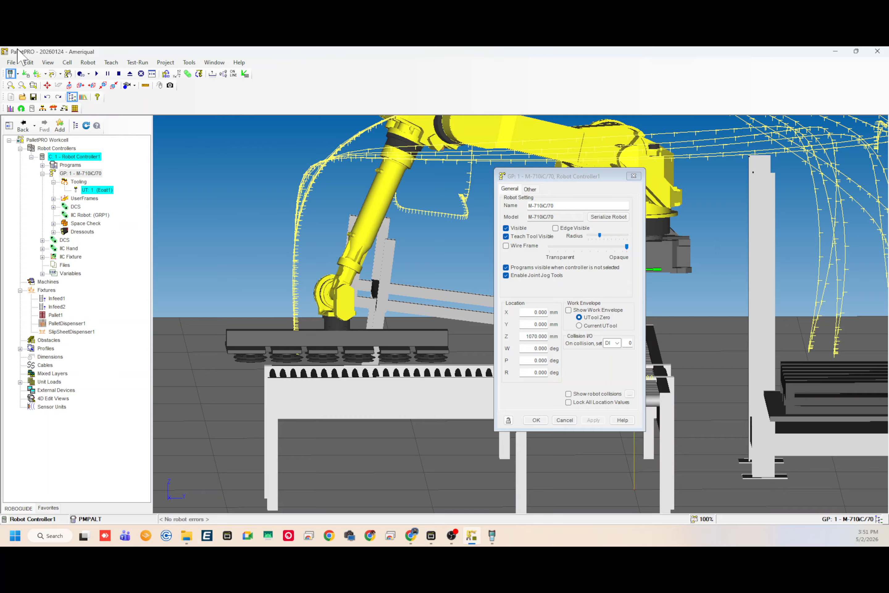
{"action": "left_click", "coordinate": [68, 74]}
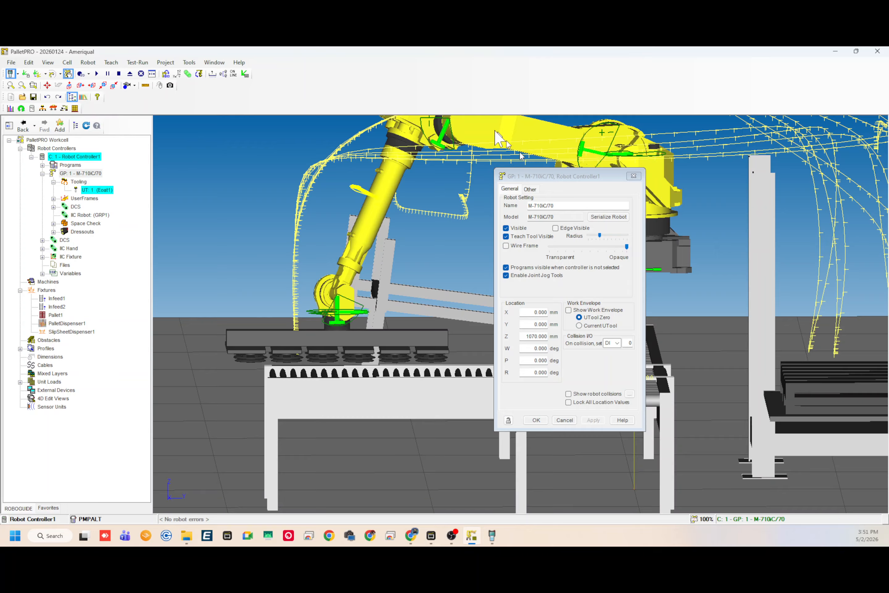
{"action": "left_click_drag", "start_coordinate": [444, 135], "coordinate": [443, 200]}
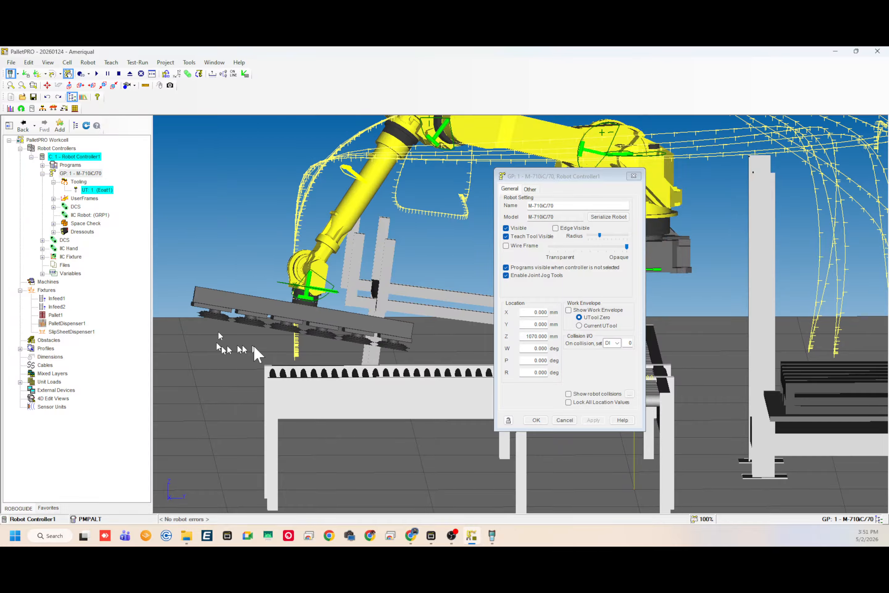
Step: Try setting the M-710iC/70 robot's base location to Z 500 mm, and undo the change
{"action": "left_click", "coordinate": [281, 355]}
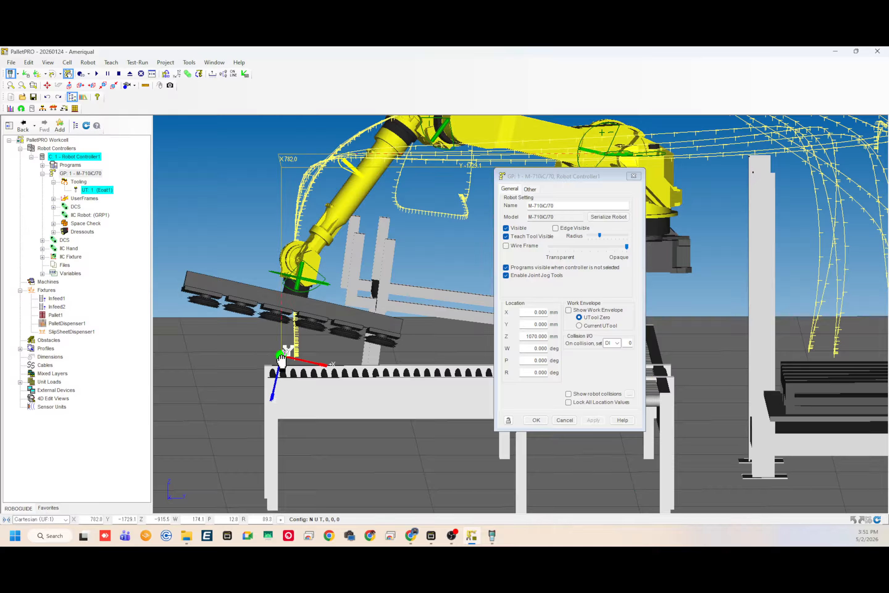
{"action": "left_click", "coordinate": [511, 179]}
{"action": "left_click_drag", "start_coordinate": [524, 337], "coordinate": [527, 336]}
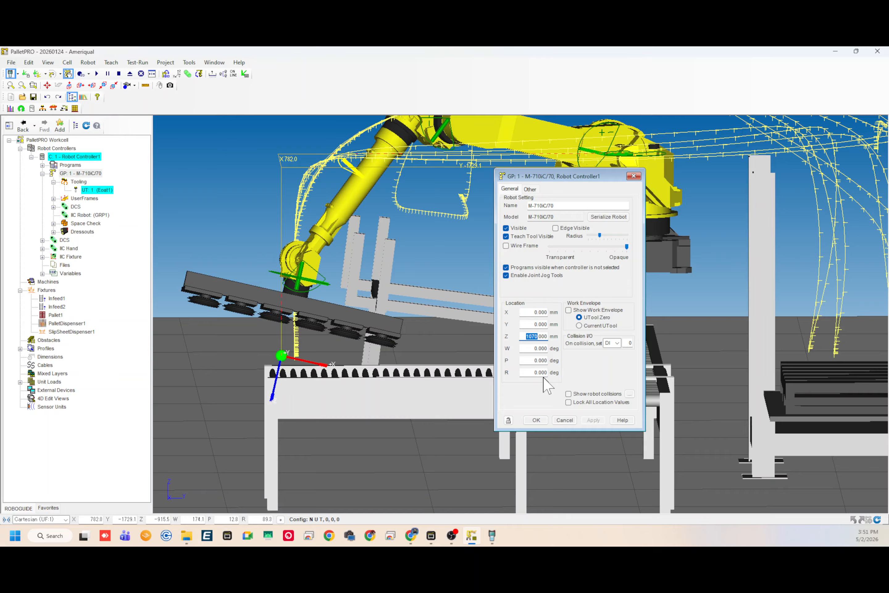
{"action": "type", "text": "5"}
{"action": "key", "text": "Return"}
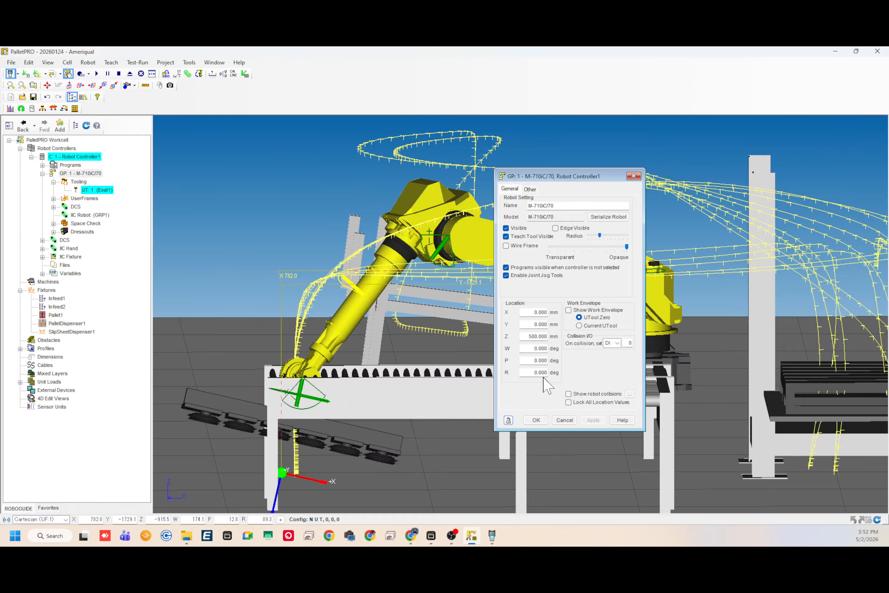
{"action": "key", "text": "ctrl+z"}
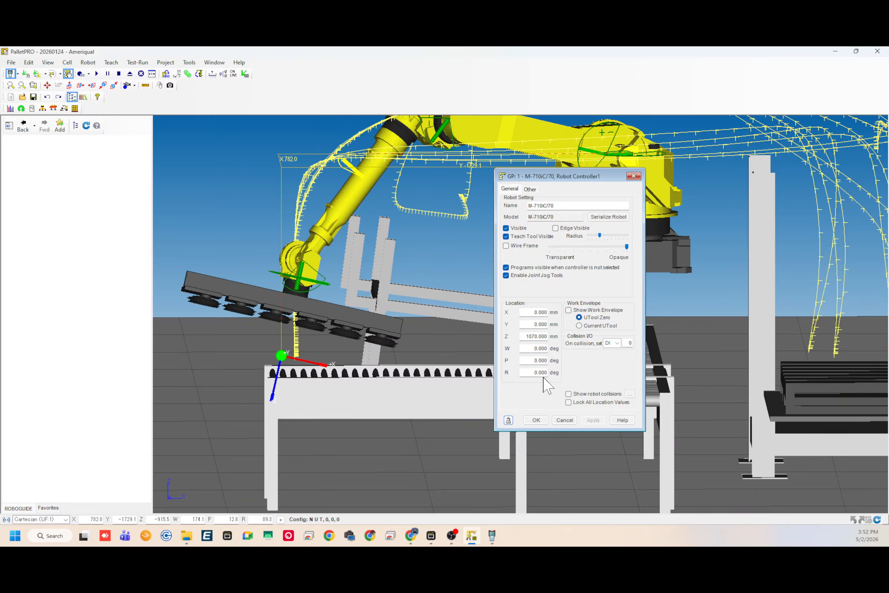
Step: Select the robot by its tool point handle and check its other and general settings
{"action": "left_click", "coordinate": [275, 355]}
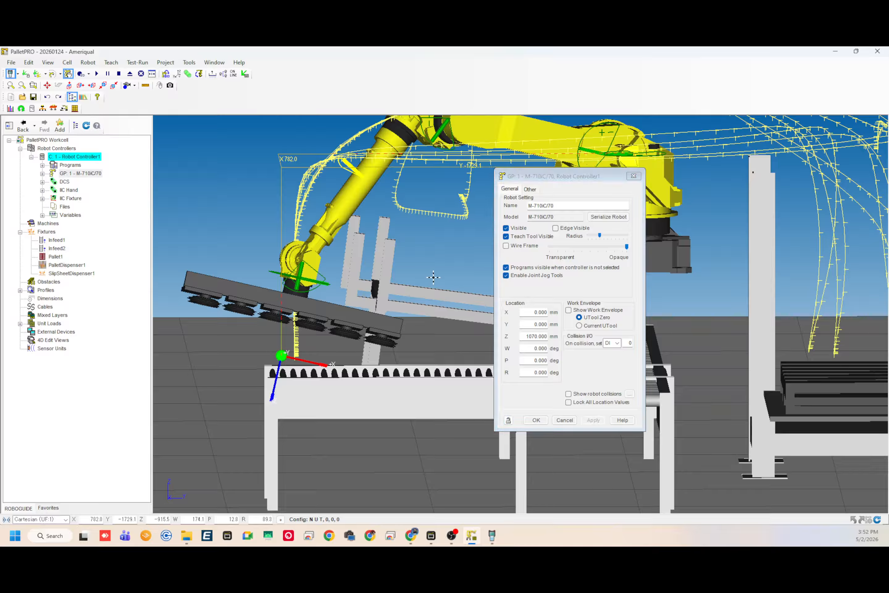
{"action": "left_click", "coordinate": [530, 189]}
{"action": "left_click", "coordinate": [510, 189]}
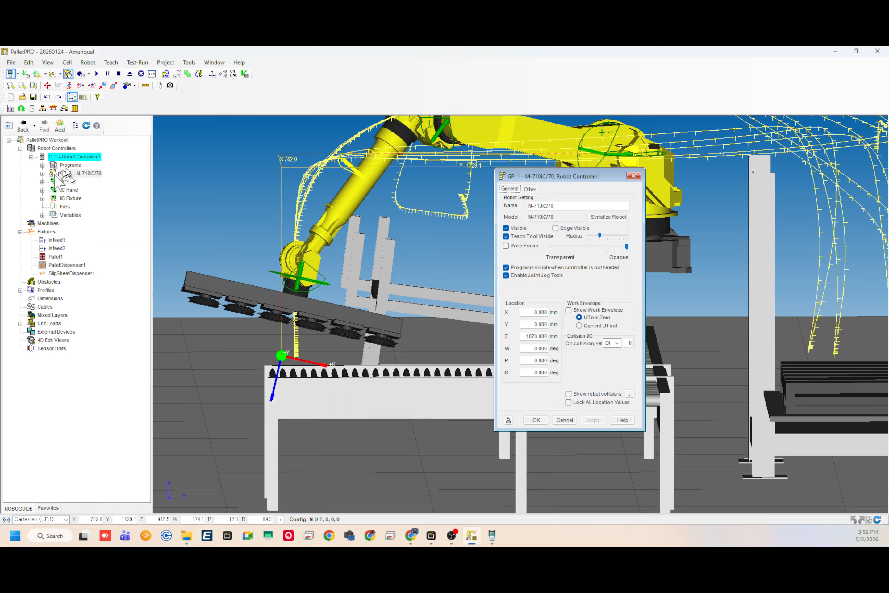
Step: Open the properties of the Eoat1 tool under the robot's tooling and review its trace and palletizing settings
{"action": "left_click", "coordinate": [43, 173]}
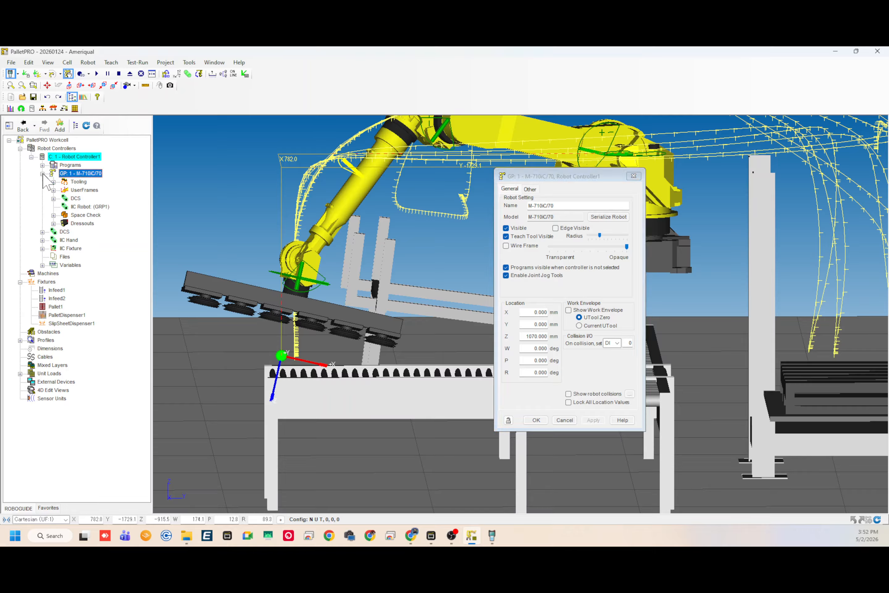
{"action": "double_click", "coordinate": [78, 181]}
{"action": "double_click", "coordinate": [97, 190]}
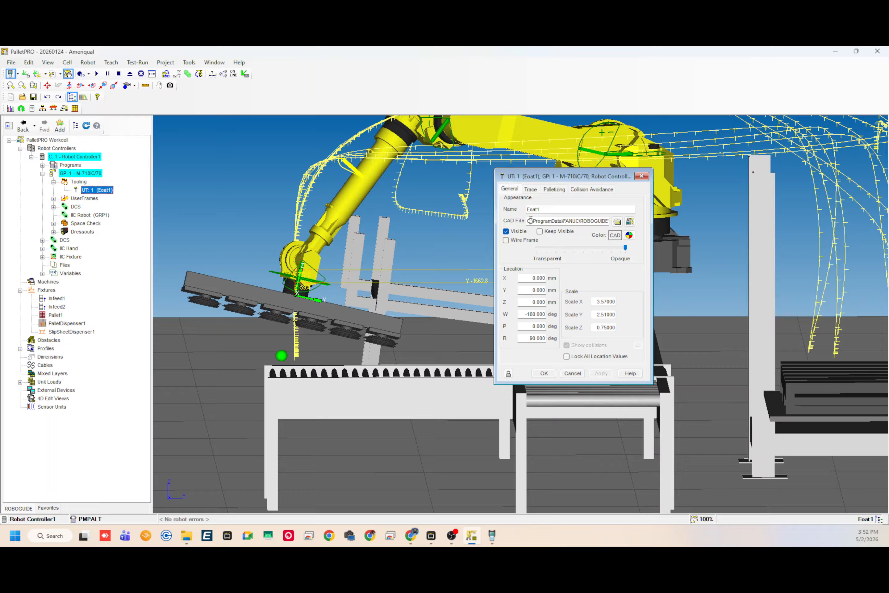
{"action": "left_click", "coordinate": [530, 189]}
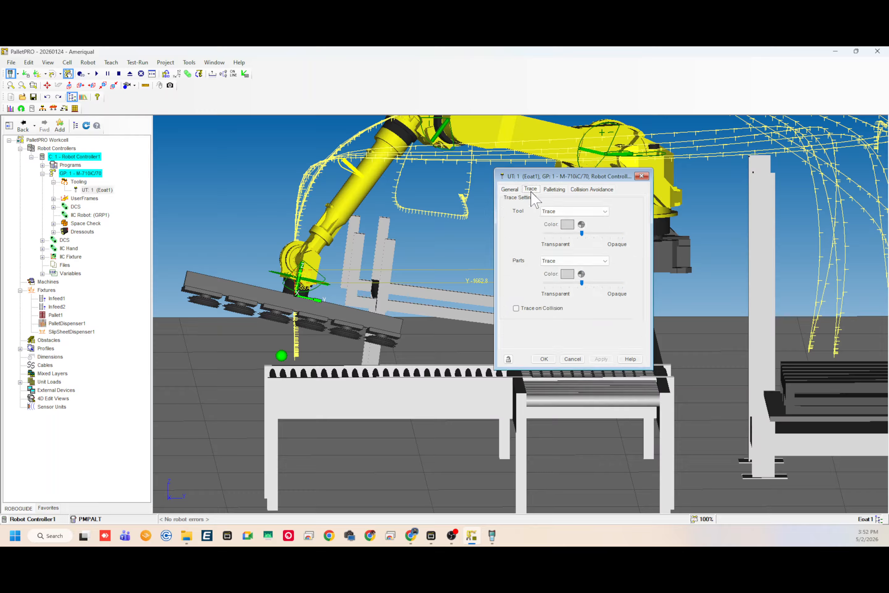
{"action": "left_click", "coordinate": [559, 188]}
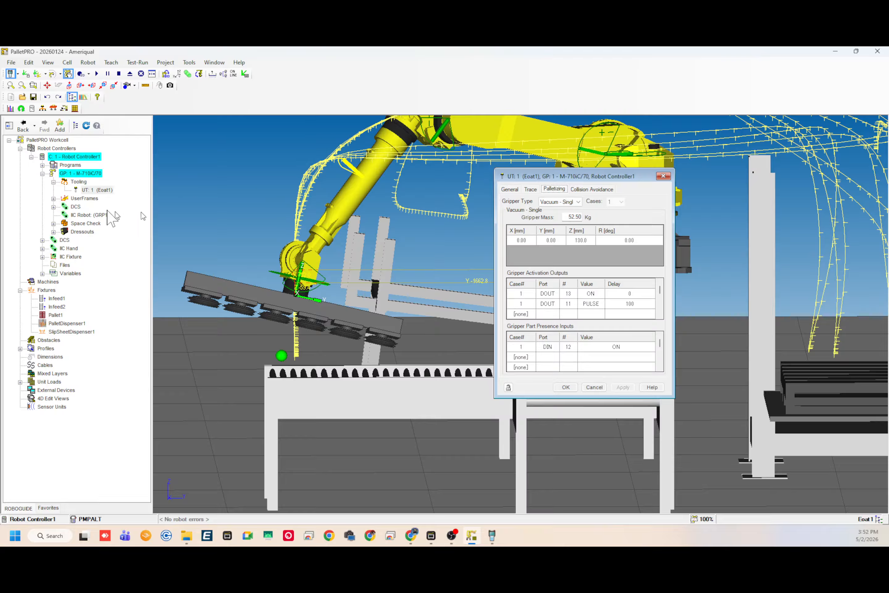
Step: List the robot's user frames, reselect the Eoat1 tool, and return to its general settings
{"action": "left_click", "coordinate": [53, 198]}
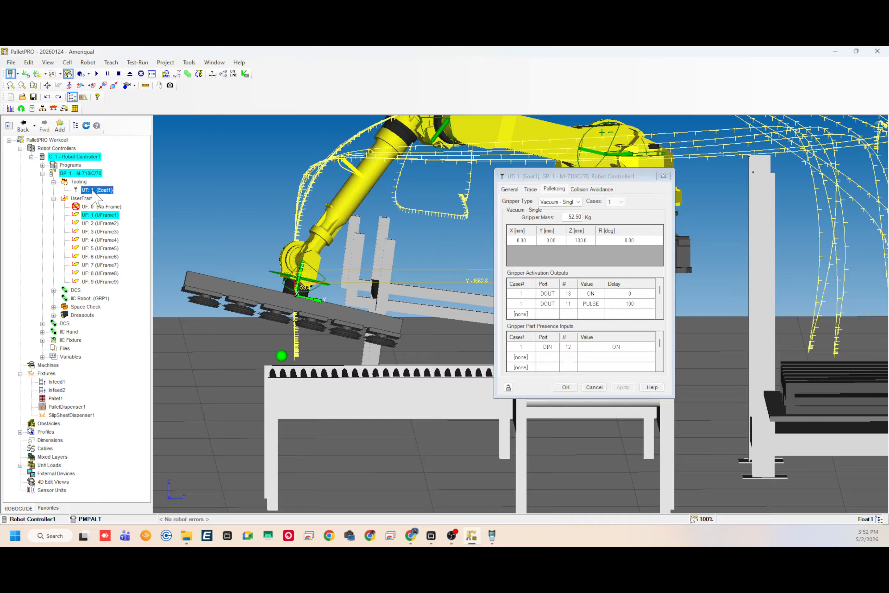
{"action": "left_click", "coordinate": [92, 191]}
{"action": "left_click", "coordinate": [106, 190]}
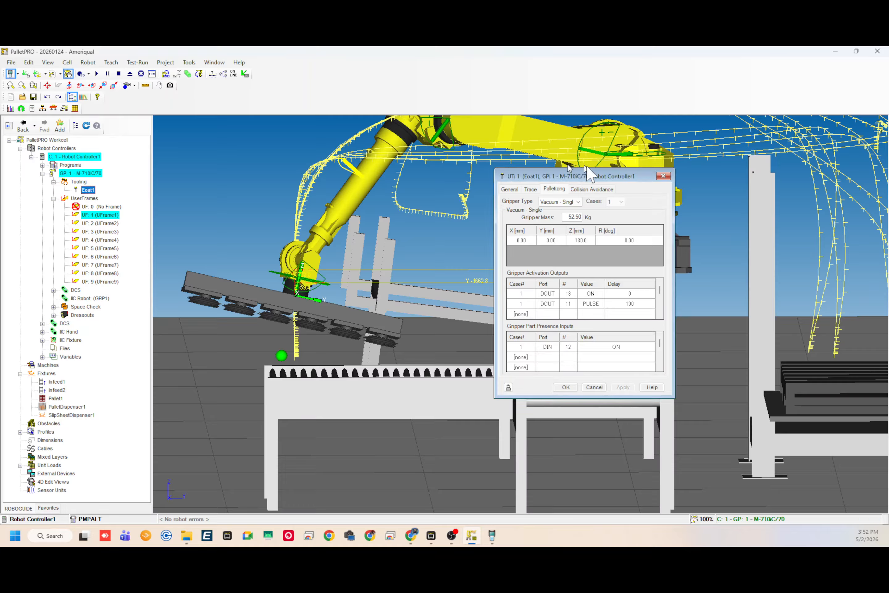
{"action": "left_click", "coordinate": [509, 190]}
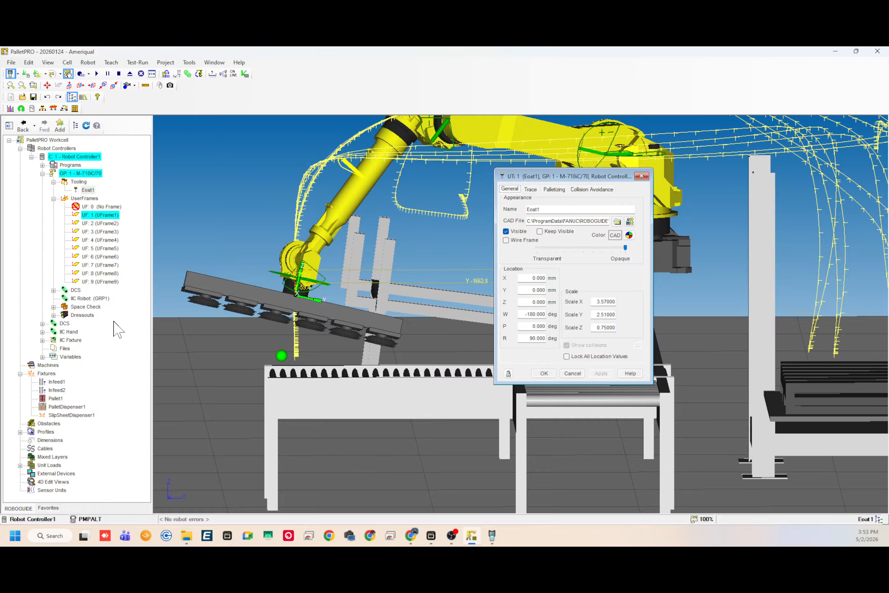
Step: Reopen the robot's properties from the tool point handle and look through its connection cable and general settings
{"action": "scroll", "coordinate": [286, 348], "scroll_direction": "down", "scroll_amount": 1}
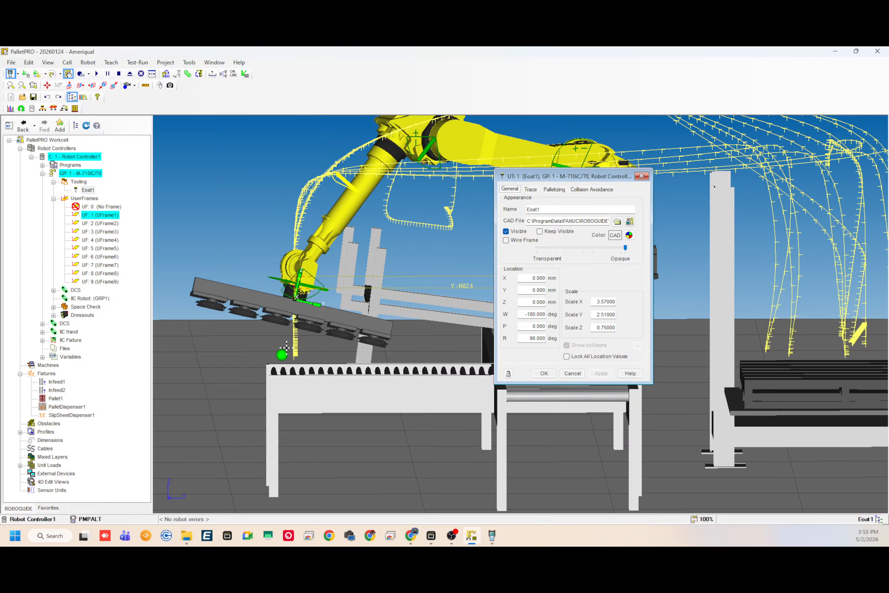
{"action": "scroll", "coordinate": [286, 348], "scroll_direction": "up", "scroll_amount": 1}
{"action": "scroll", "coordinate": [286, 348], "scroll_direction": "down", "scroll_amount": 2}
{"action": "scroll", "coordinate": [286, 348], "scroll_direction": "up", "scroll_amount": 2}
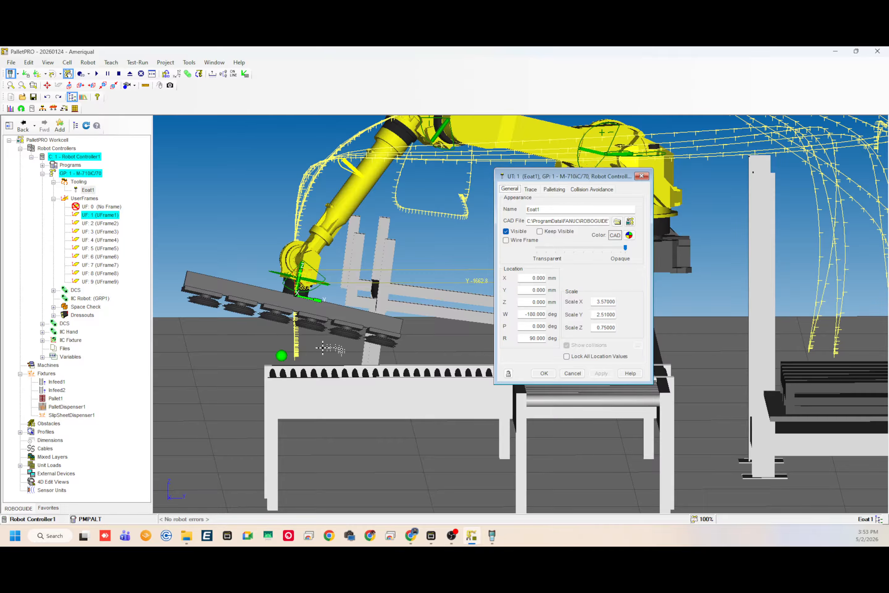
{"action": "left_click", "coordinate": [284, 360]}
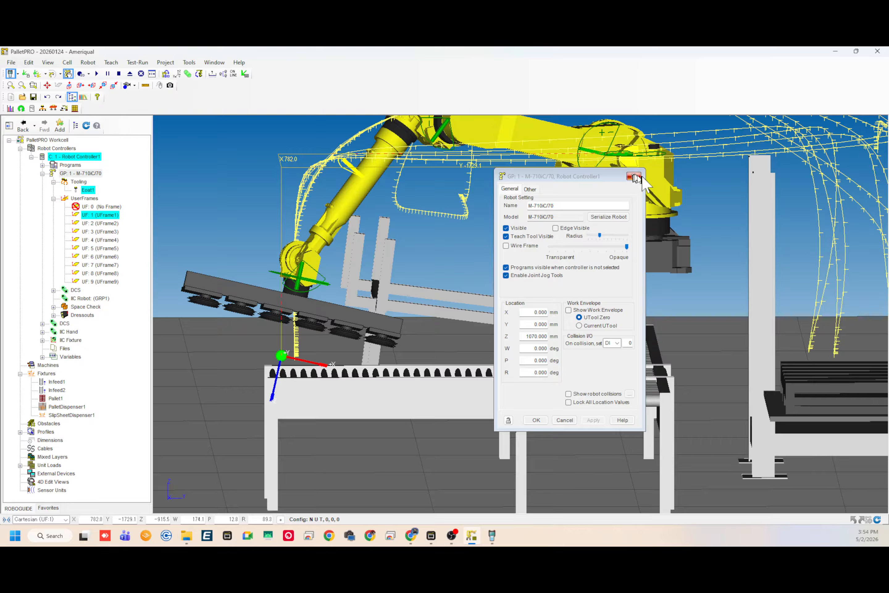
{"action": "left_click", "coordinate": [537, 188]}
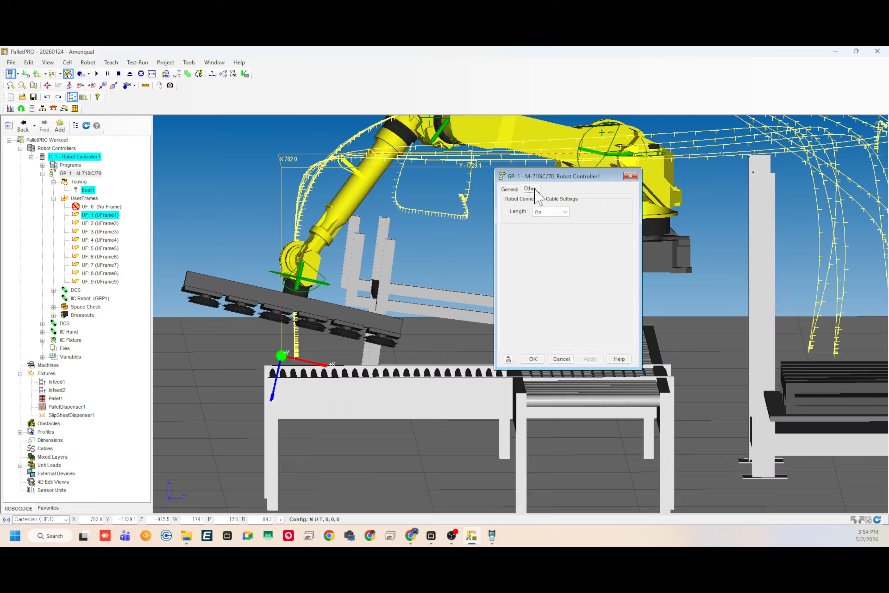
{"action": "left_click", "coordinate": [510, 189]}
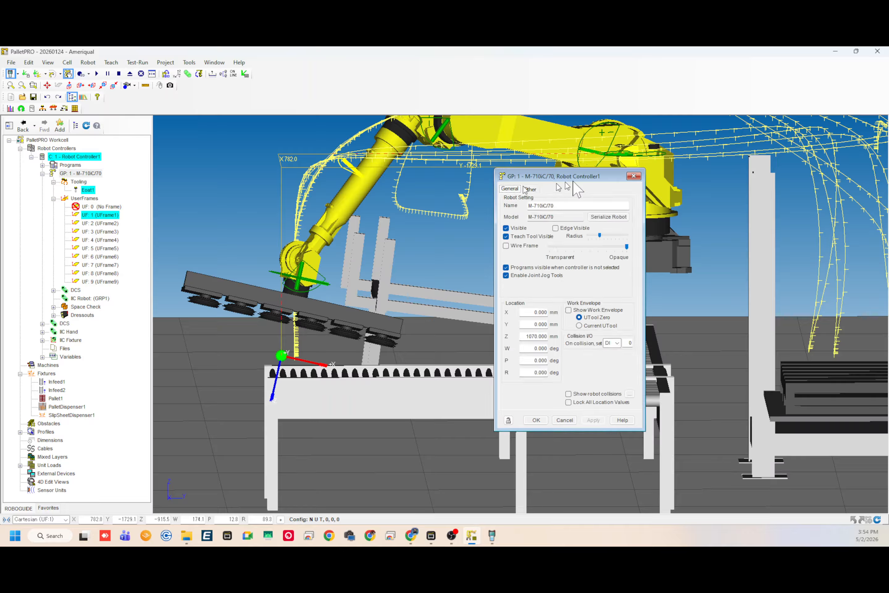
Step: Close the robot's properties and jog the tool point along its Z axis, raising the gripper farther above the infeed conveyor
{"action": "left_click", "coordinate": [633, 176]}
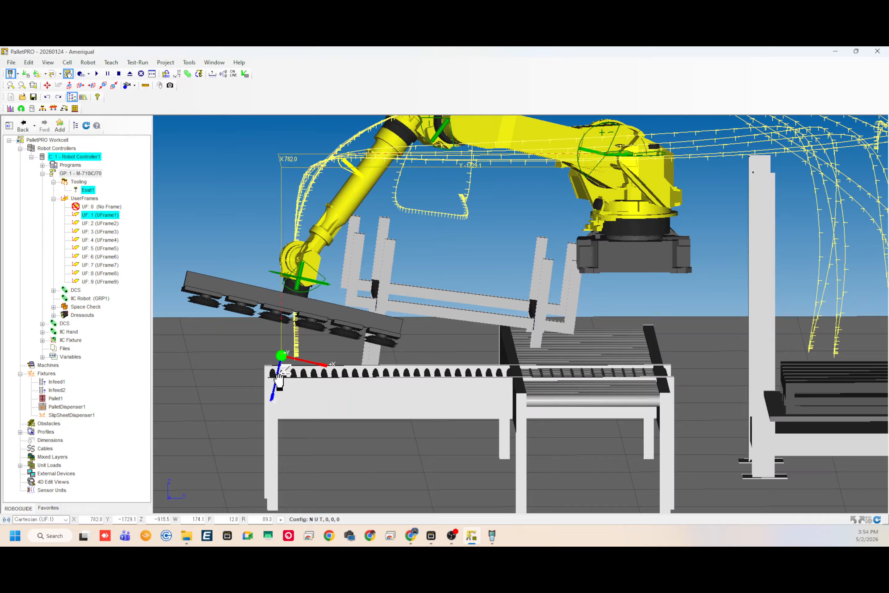
{"action": "left_click_drag", "start_coordinate": [280, 383], "coordinate": [290, 361]}
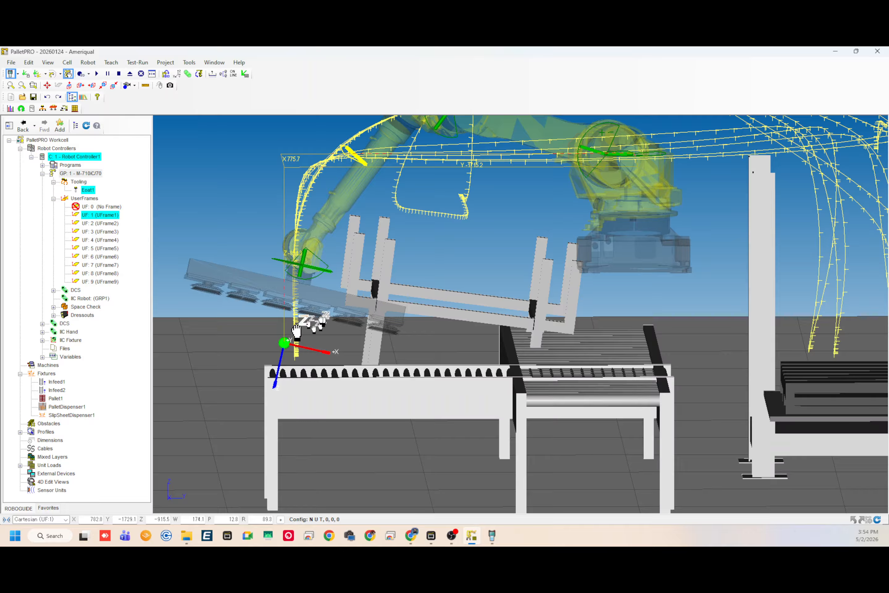
Step: Open the Eoat1 gripper's properties from the model and move the dialog clear of the robot and infeed conveyors
{"action": "double_click", "coordinate": [335, 296]}
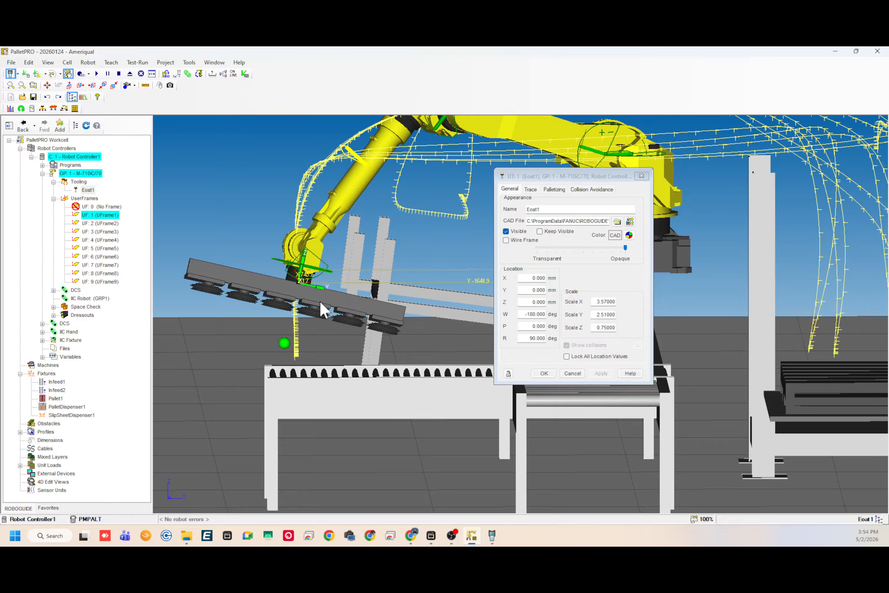
{"action": "right_click_drag", "start_coordinate": [332, 309], "coordinate": [377, 305]}
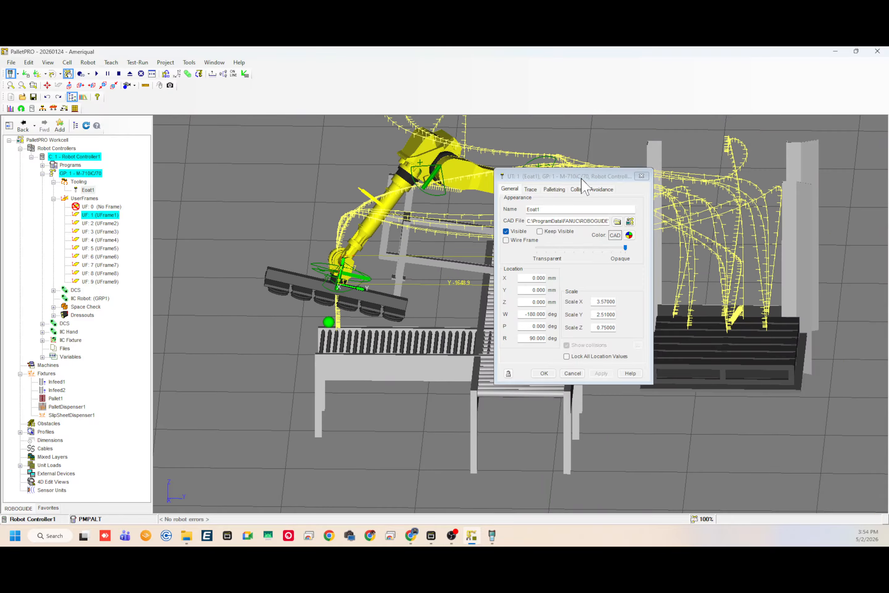
{"action": "left_click_drag", "start_coordinate": [582, 178], "coordinate": [760, 221]}
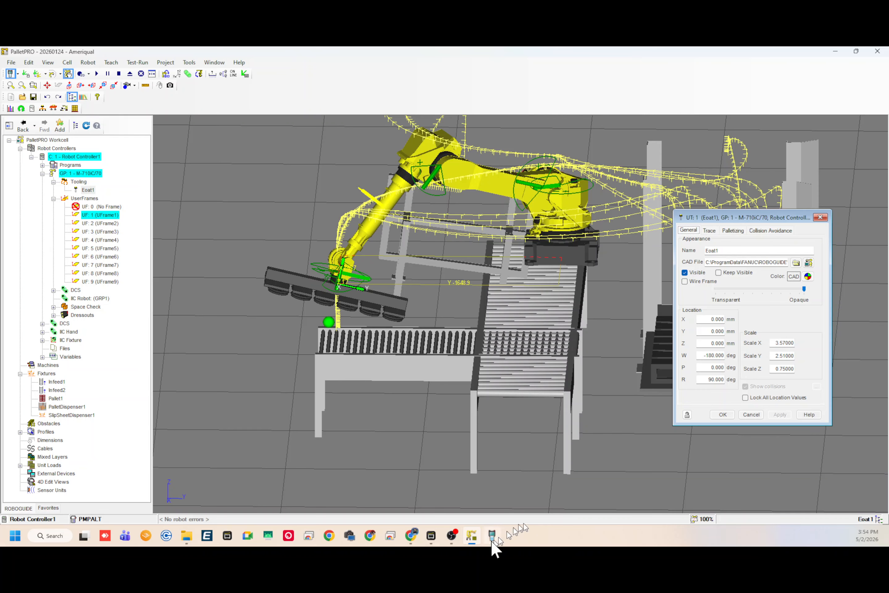
{"action": "mouse_move", "coordinate": [494, 539]}
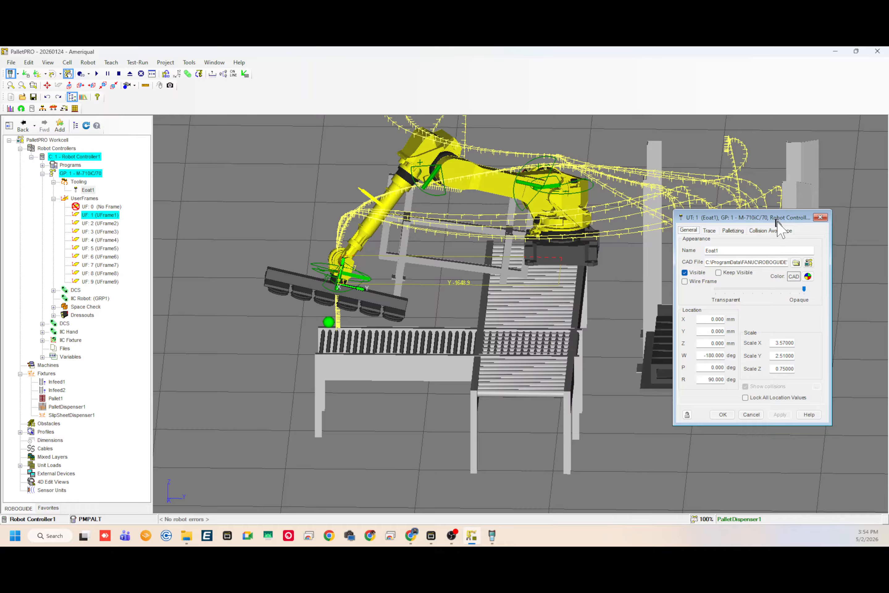
{"action": "left_click_drag", "start_coordinate": [776, 220], "coordinate": [820, 290]}
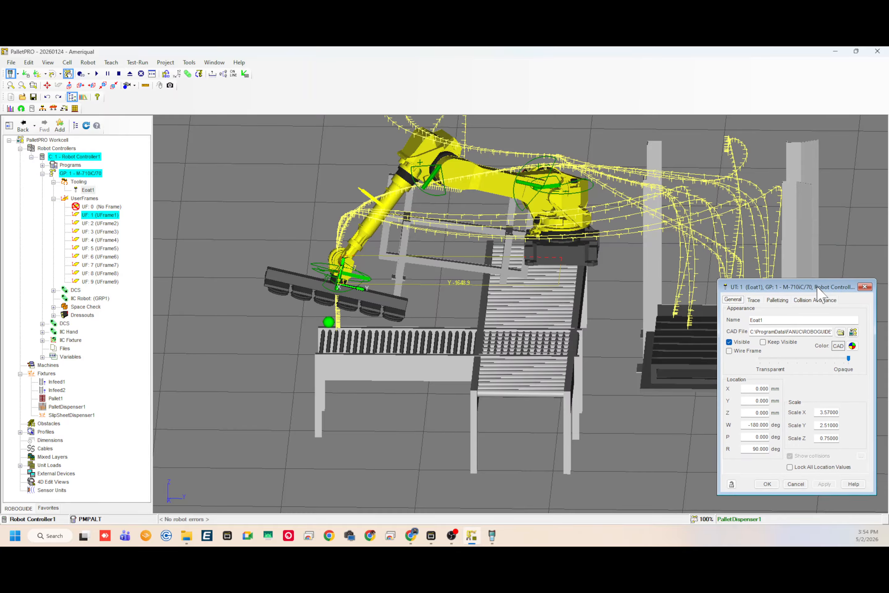